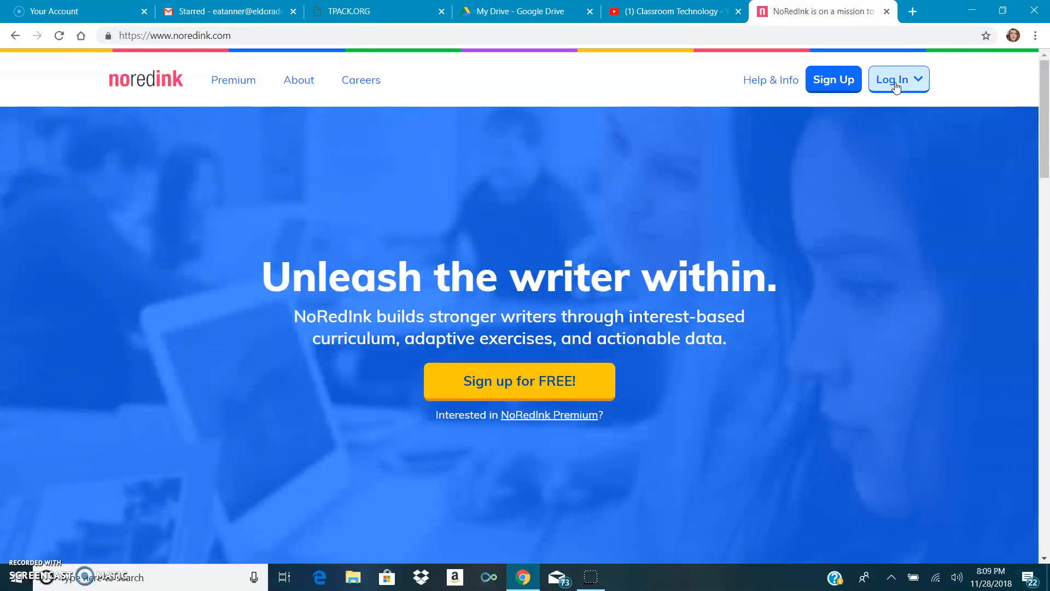
# Log in to NoRedInk using Google sign-in with the school account
pyautogui.click(896, 84)
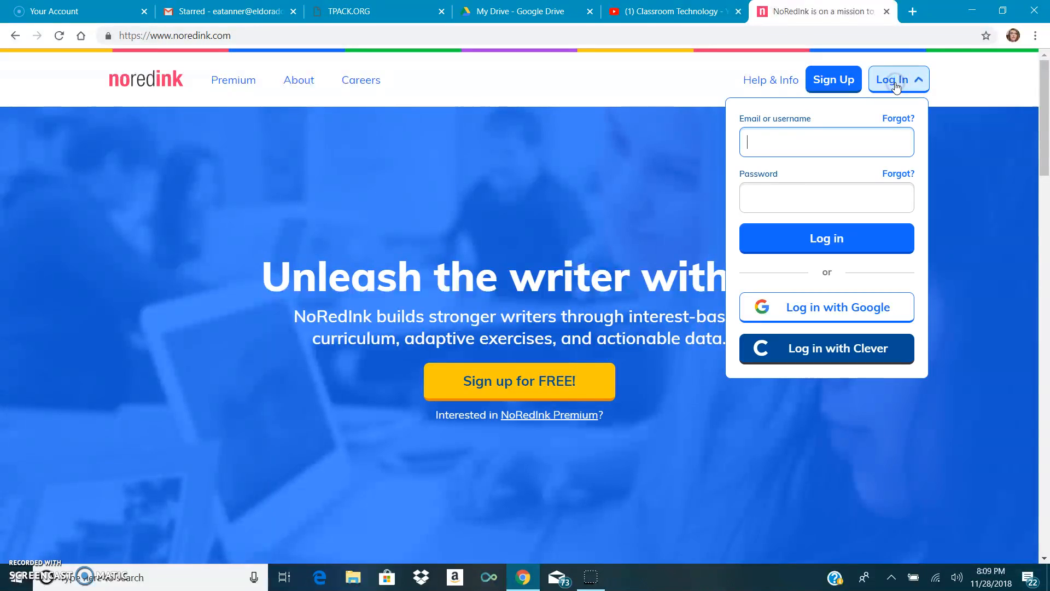
pyautogui.click(832, 311)
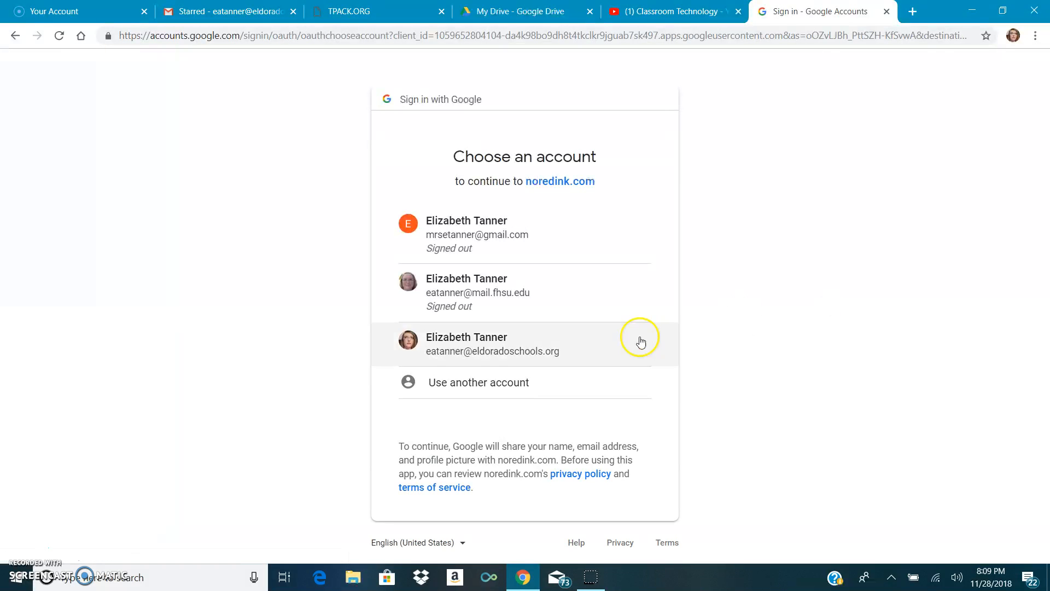
pyautogui.click(536, 352)
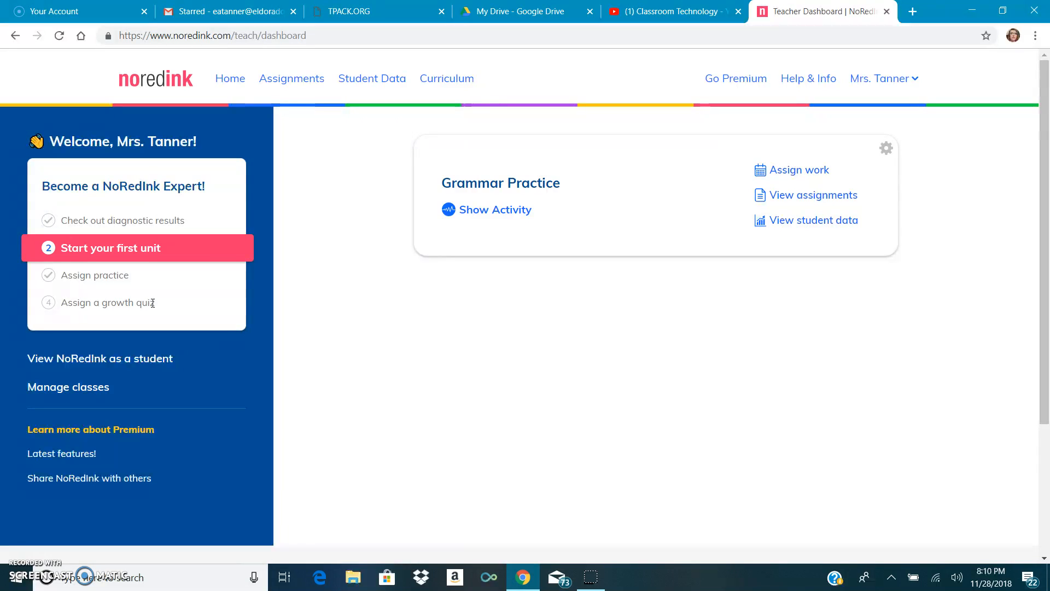
# Open class management and copy the Grammar Practice class invite link
pyautogui.click(885, 79)
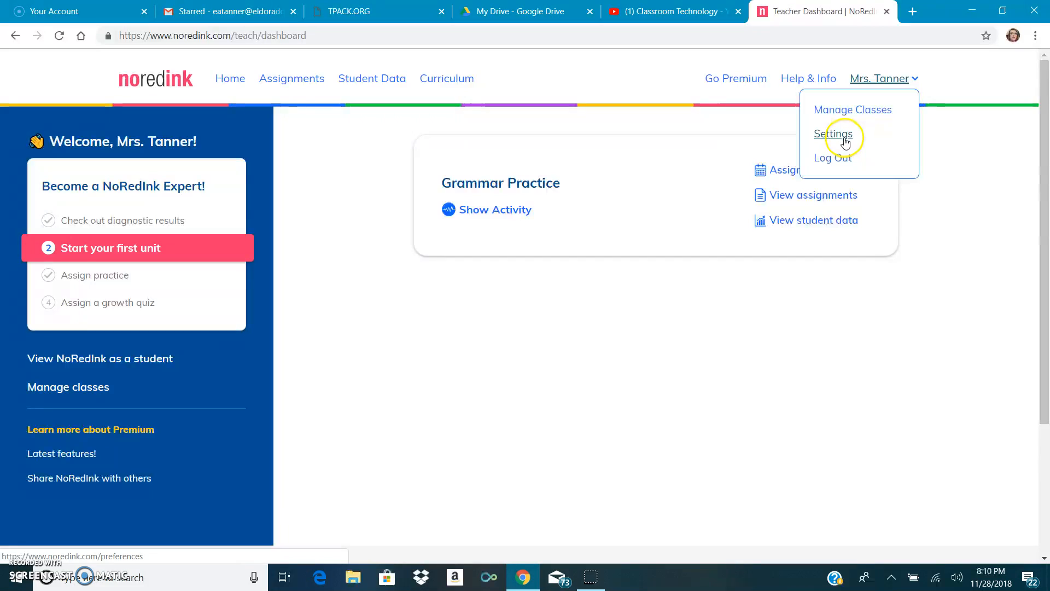
pyautogui.click(881, 110)
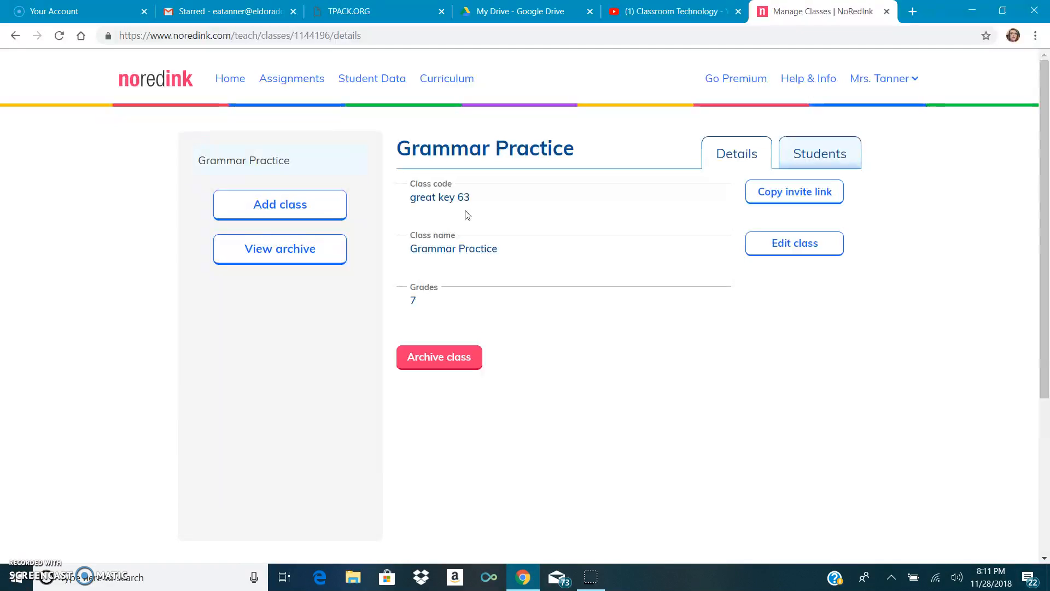
pyautogui.click(788, 201)
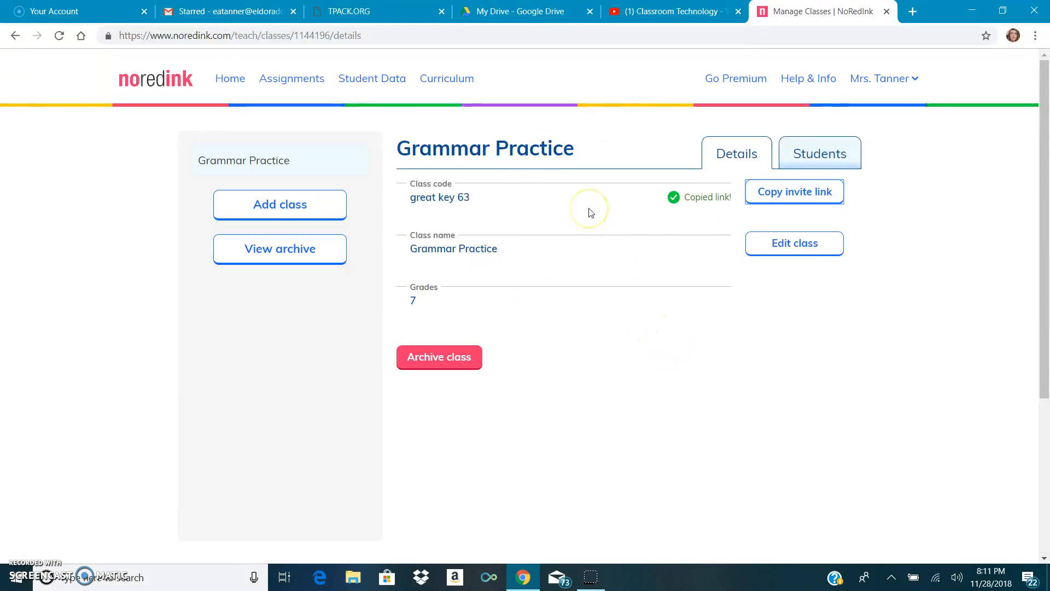
# Switch to the Google Drive tab, open Google Classroom, and enter the Mrs. Tanner's Seminar class
pyautogui.click(524, 9)
pyautogui.click(893, 70)
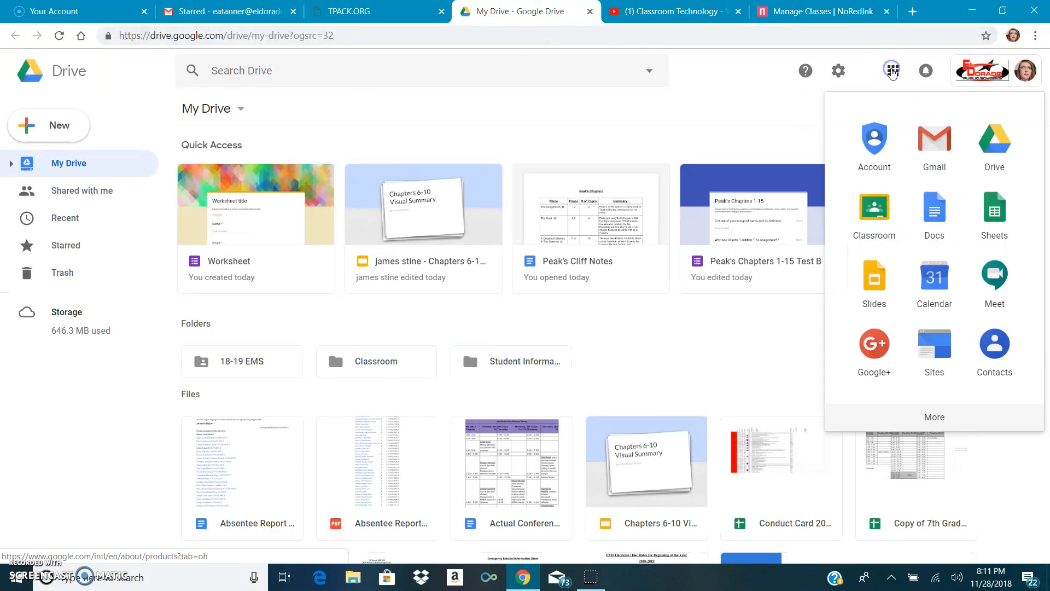
pyautogui.click(875, 207)
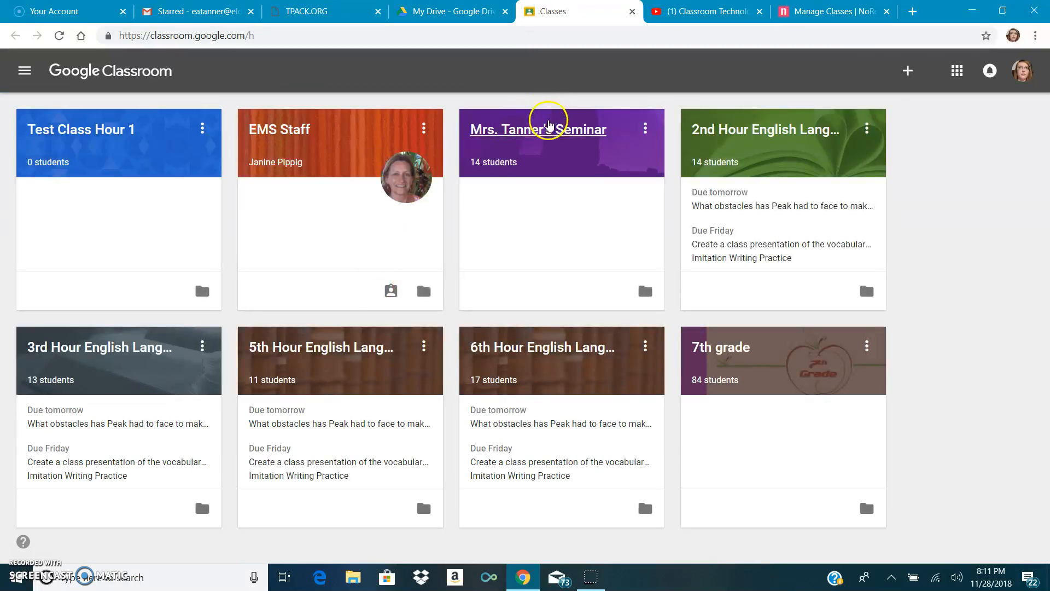
pyautogui.click(549, 126)
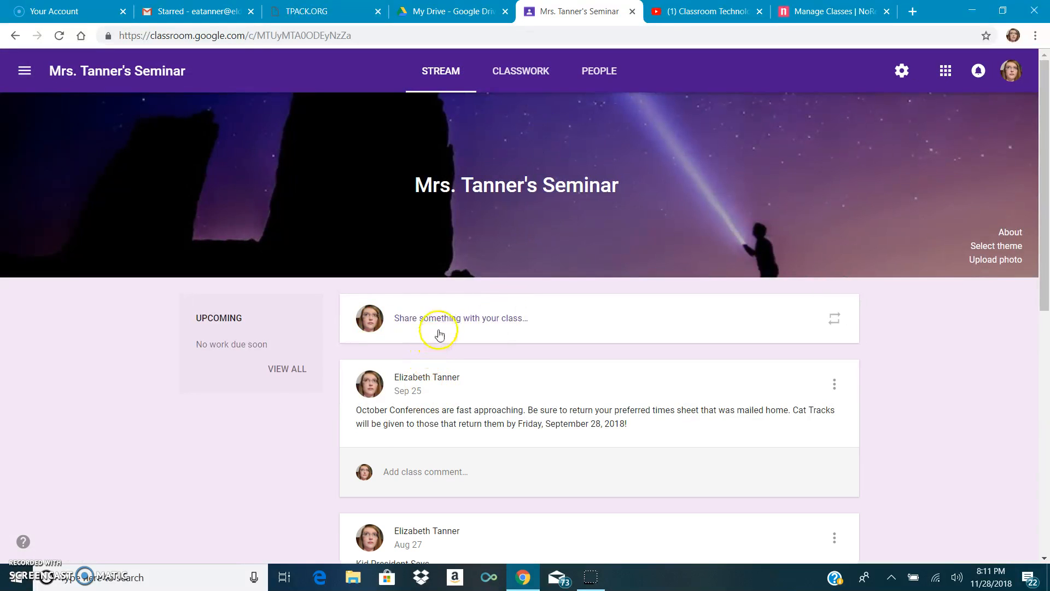
# Start a new stream post and attach the copied NoRedInk invite link to it
pyautogui.click(440, 334)
pyautogui.click(459, 391)
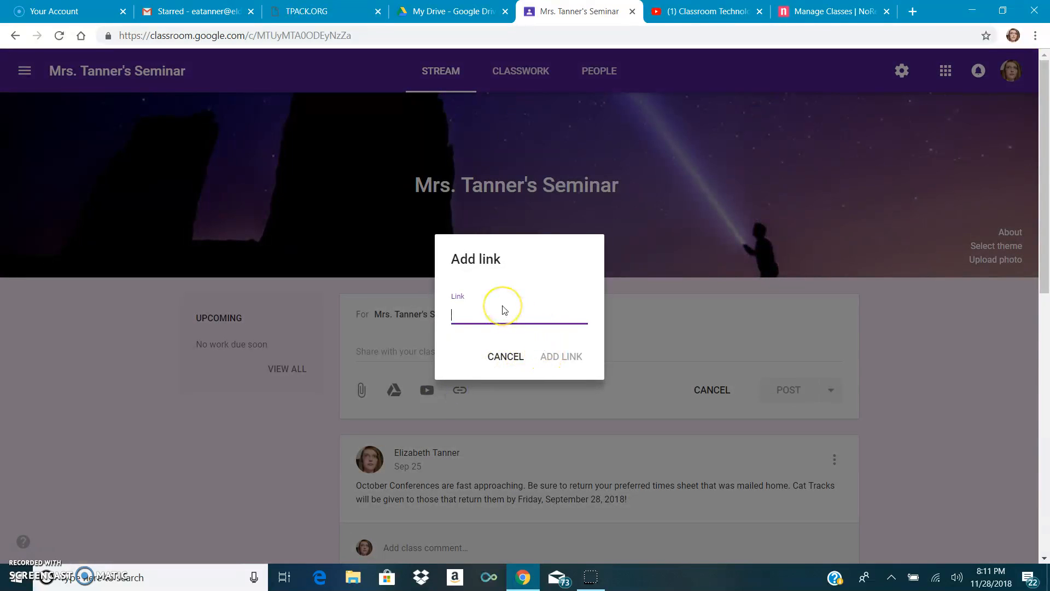
pyautogui.hotkey('ctrl', 'v')
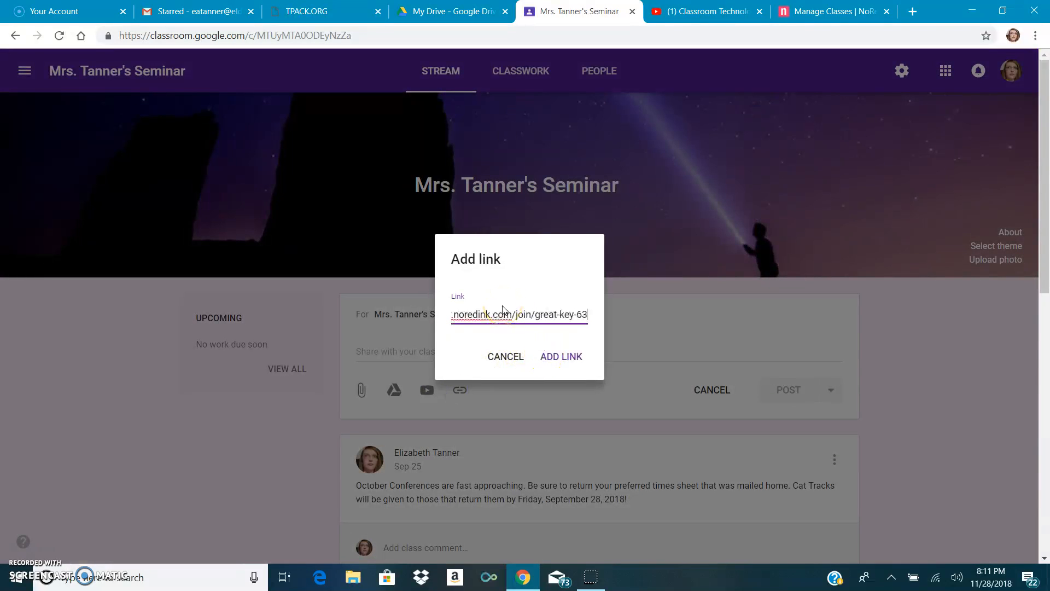
pyautogui.click(568, 355)
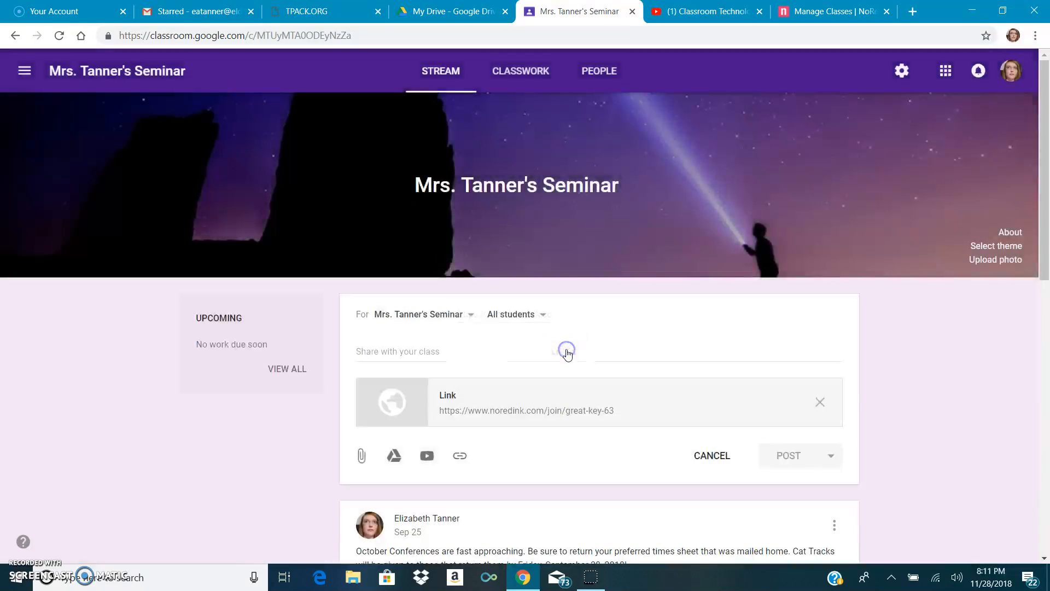
# Test the attached invite link in a new tab, then close that tab
pyautogui.click(547, 411)
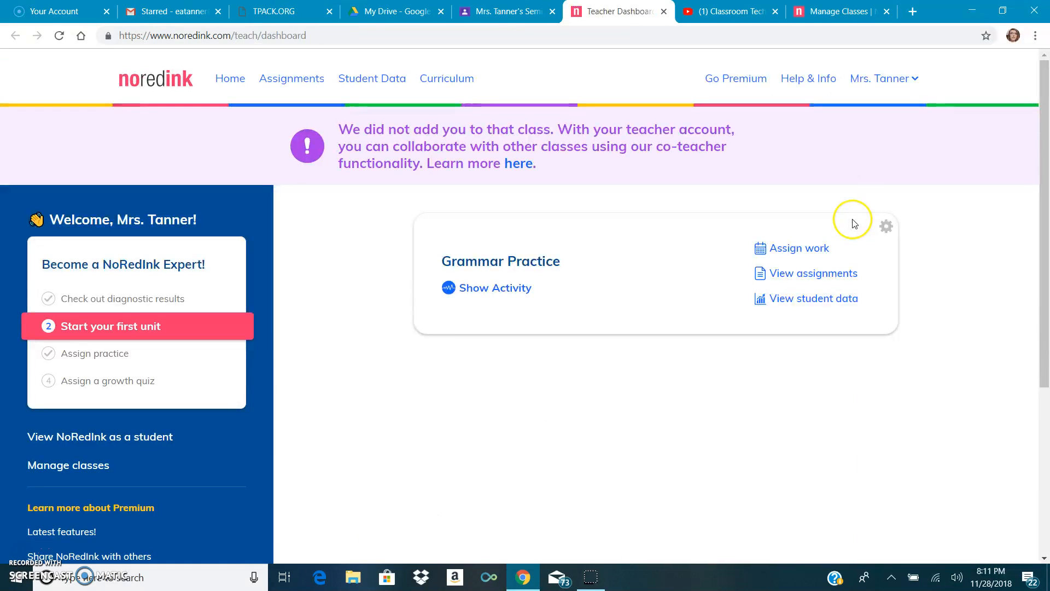
pyautogui.click(663, 12)
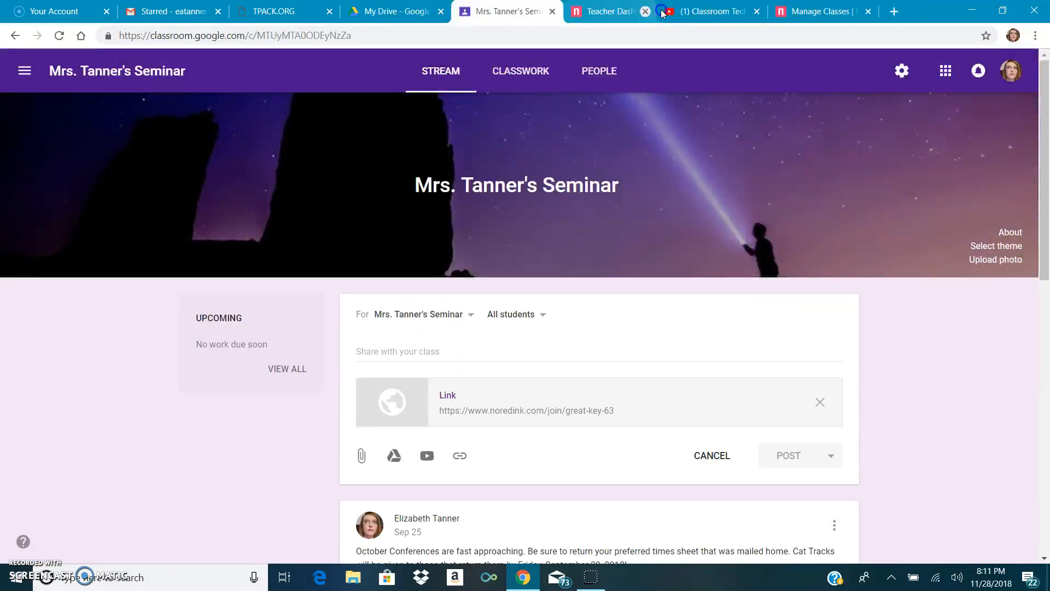
# Return to NoRedInk, open the Student Data gradebook, and view a diagnostic score's options
pyautogui.click(737, 17)
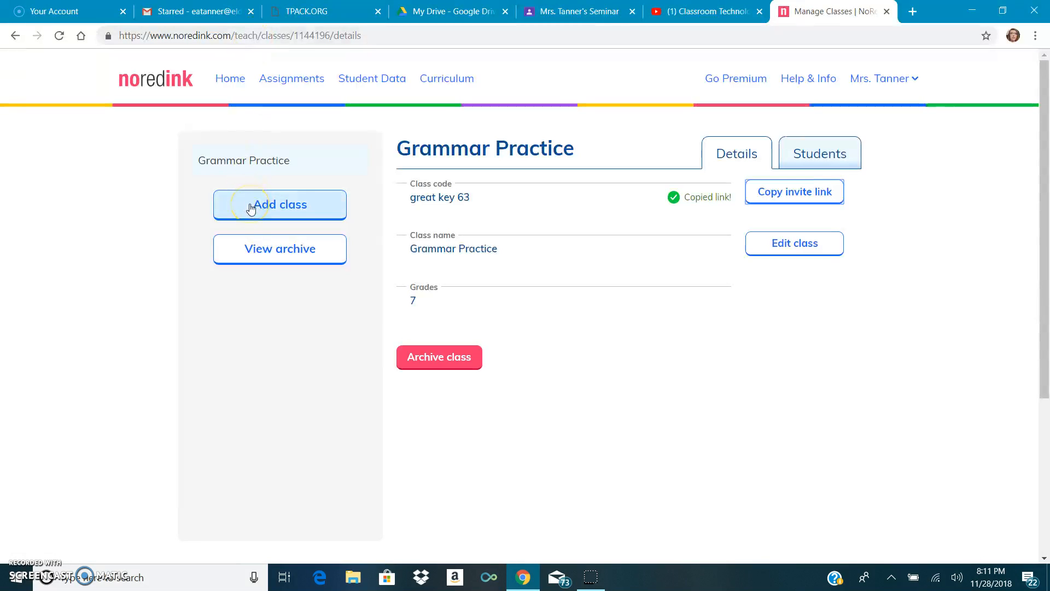
pyautogui.click(322, 154)
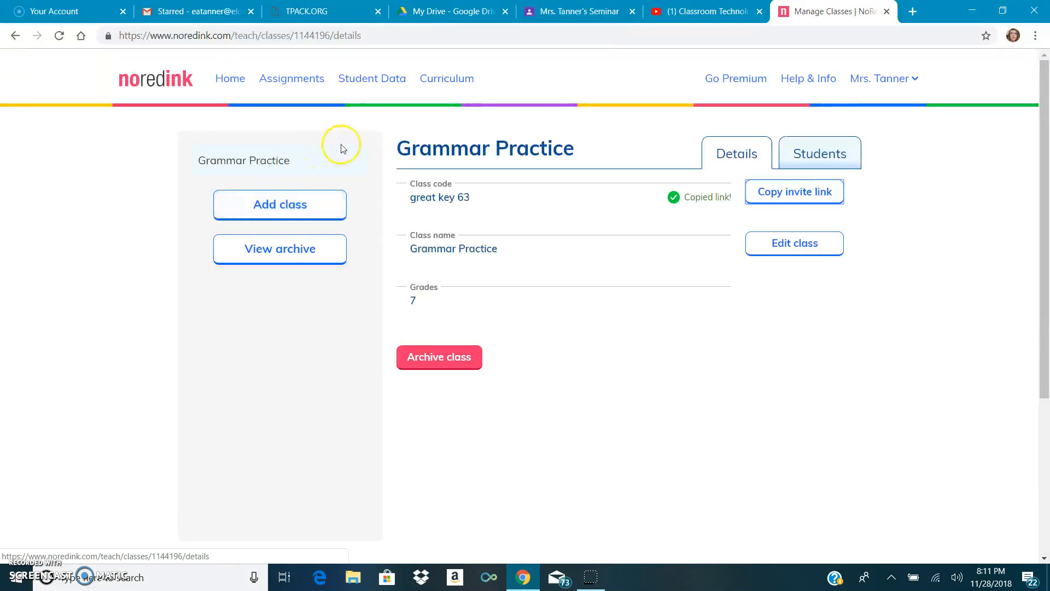
pyautogui.click(367, 80)
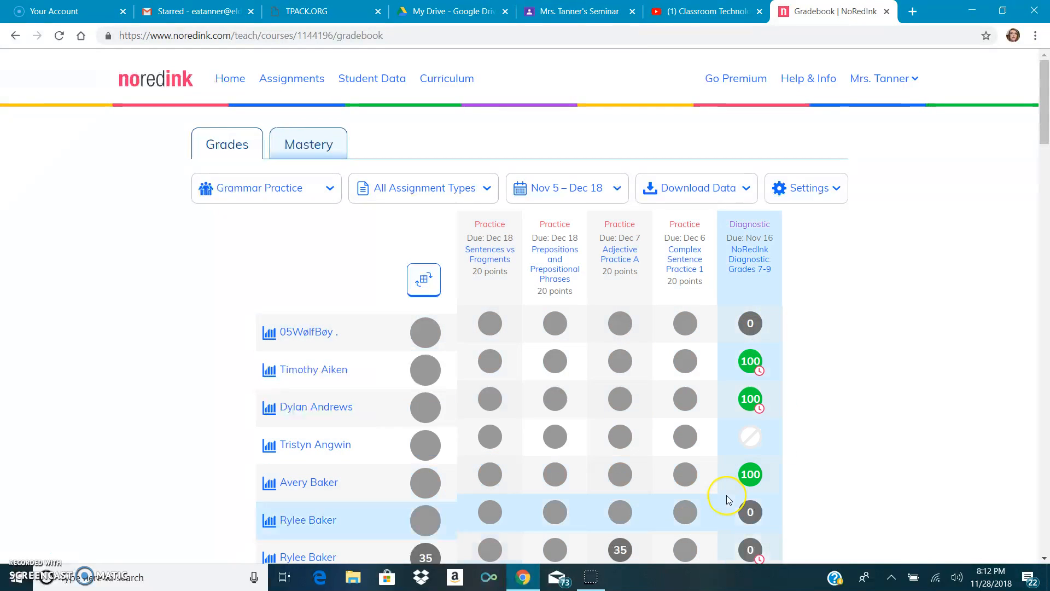
pyautogui.click(750, 361)
pyautogui.click(706, 340)
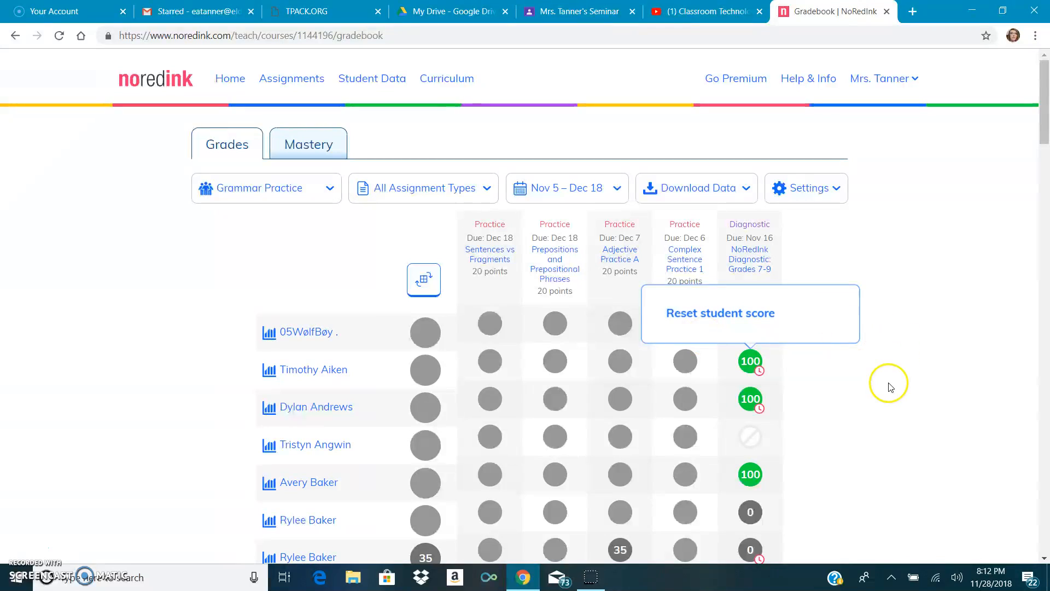
pyautogui.click(296, 372)
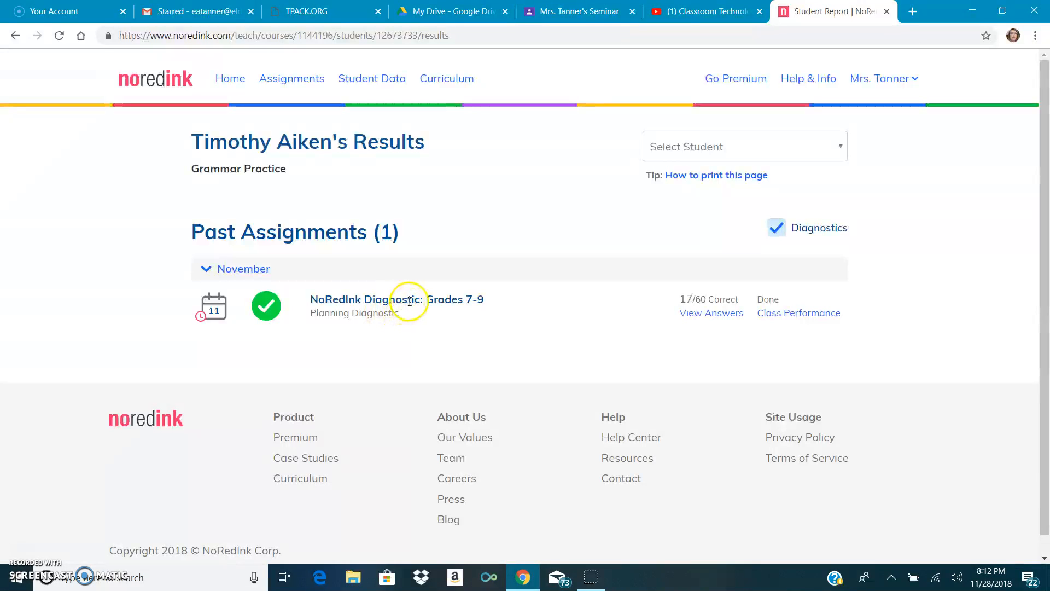
pyautogui.click(731, 318)
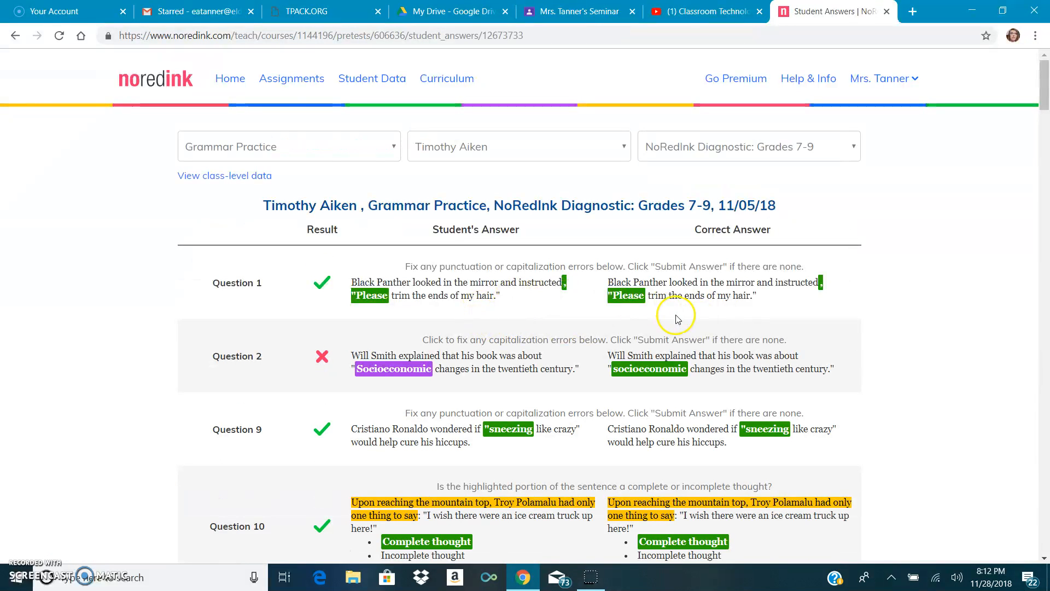
pyautogui.click(17, 36)
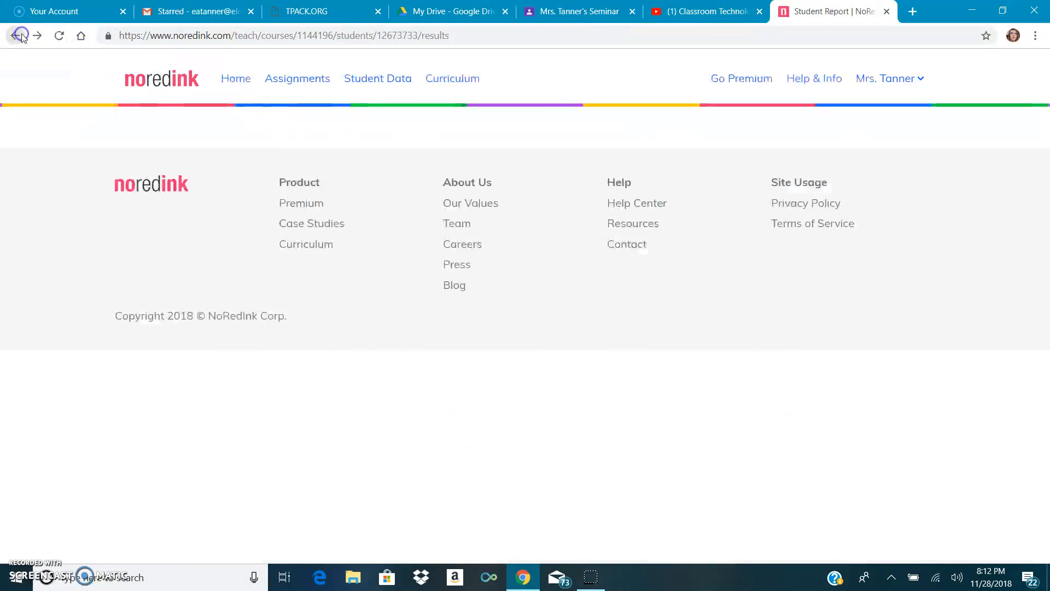
# Open the Class Performance breakdown for the NoRedInk Diagnostic: Grades 7-9
pyautogui.click(833, 313)
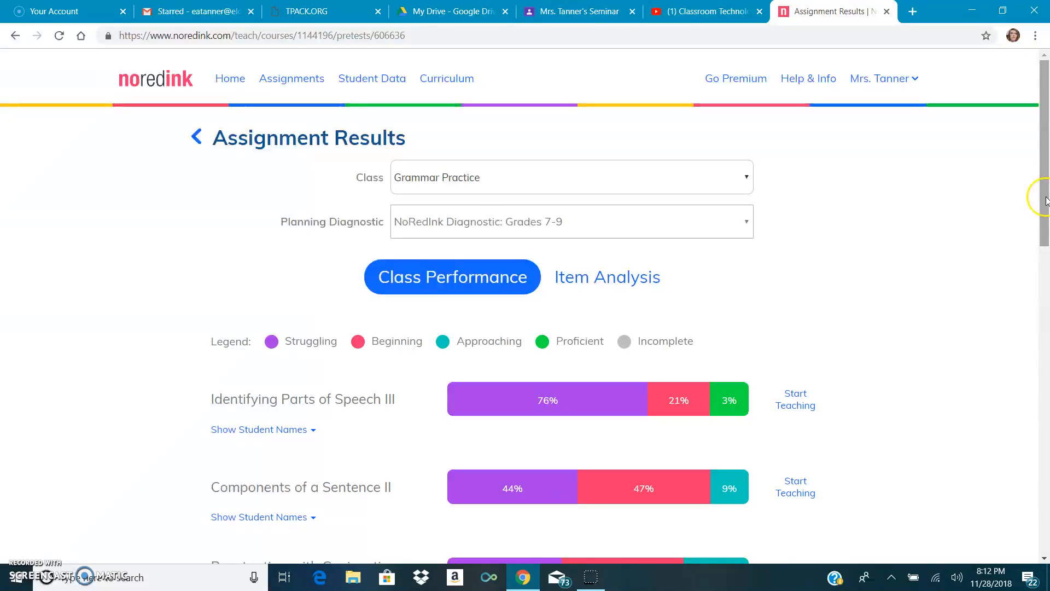
pyautogui.moveTo(1046, 198); pyautogui.dragTo(1046, 217)
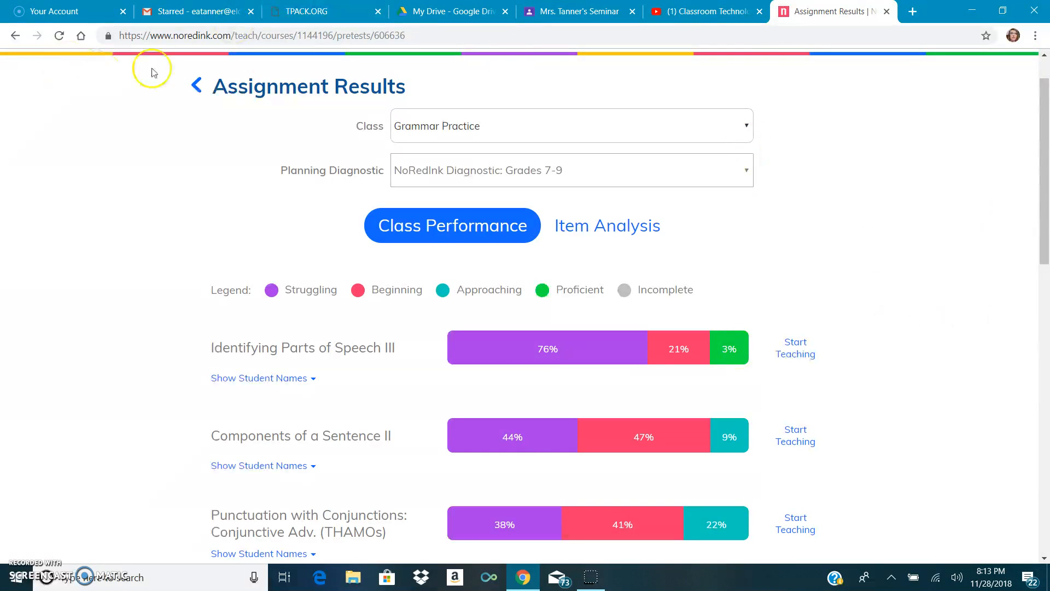
# Review the in-progress assignments list, including the stuck-student notice
pyautogui.click(196, 85)
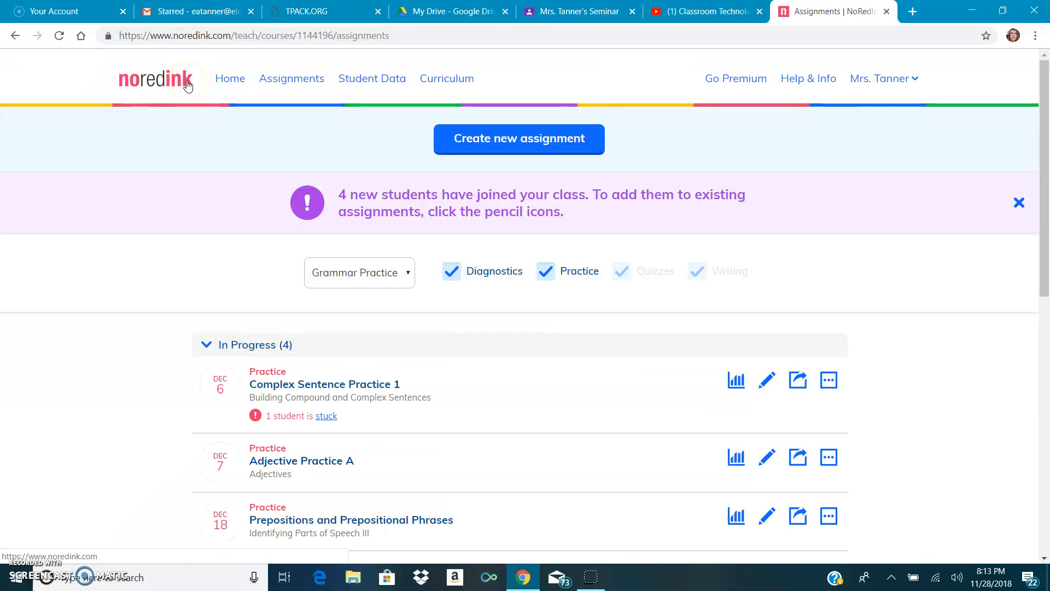
pyautogui.click(295, 82)
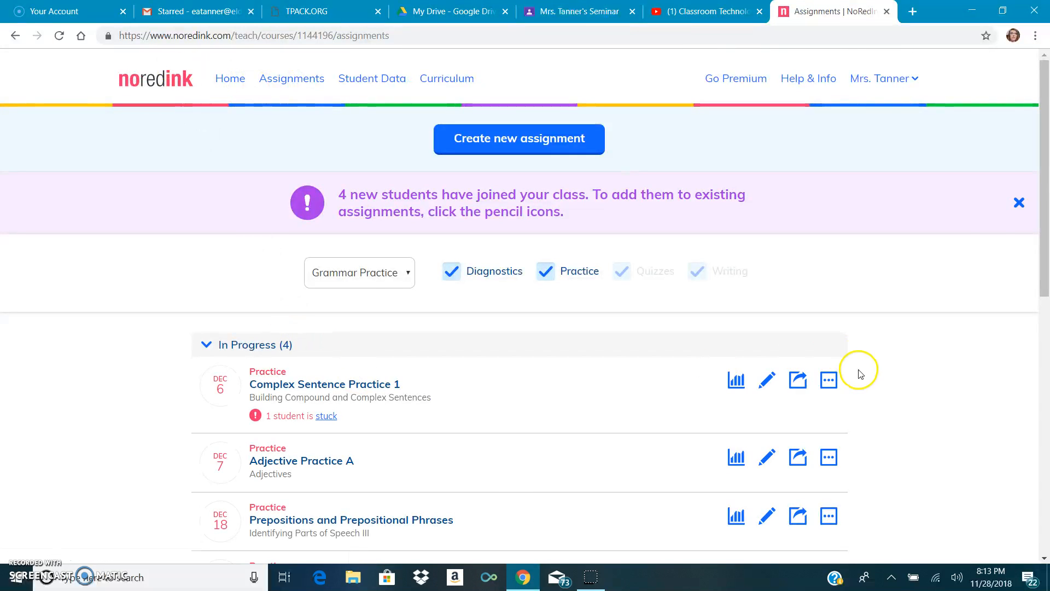
pyautogui.moveTo(1043, 195); pyautogui.dragTo(1043, 253)
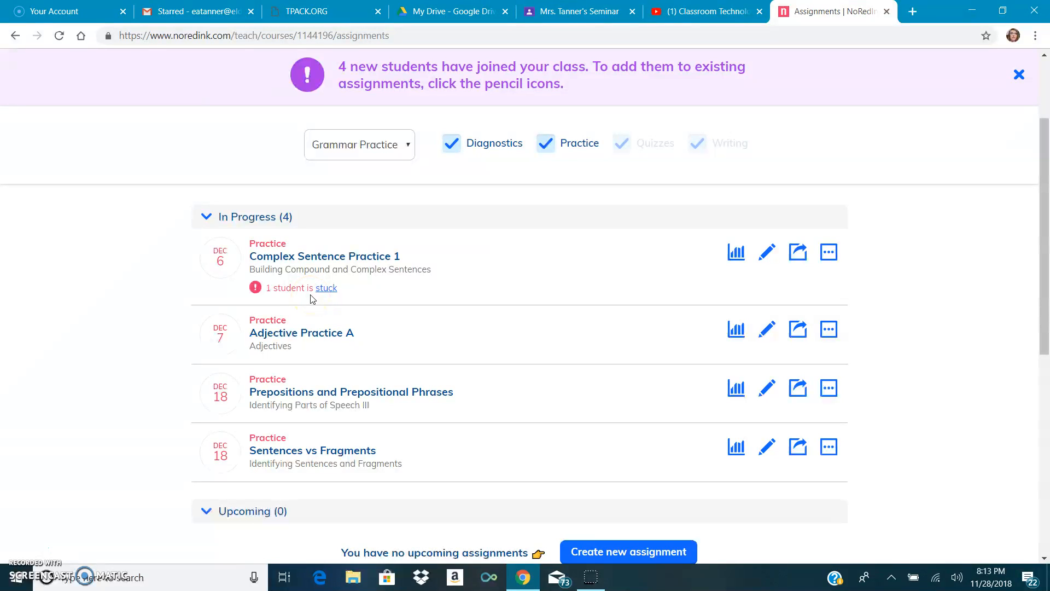
pyautogui.click(324, 291)
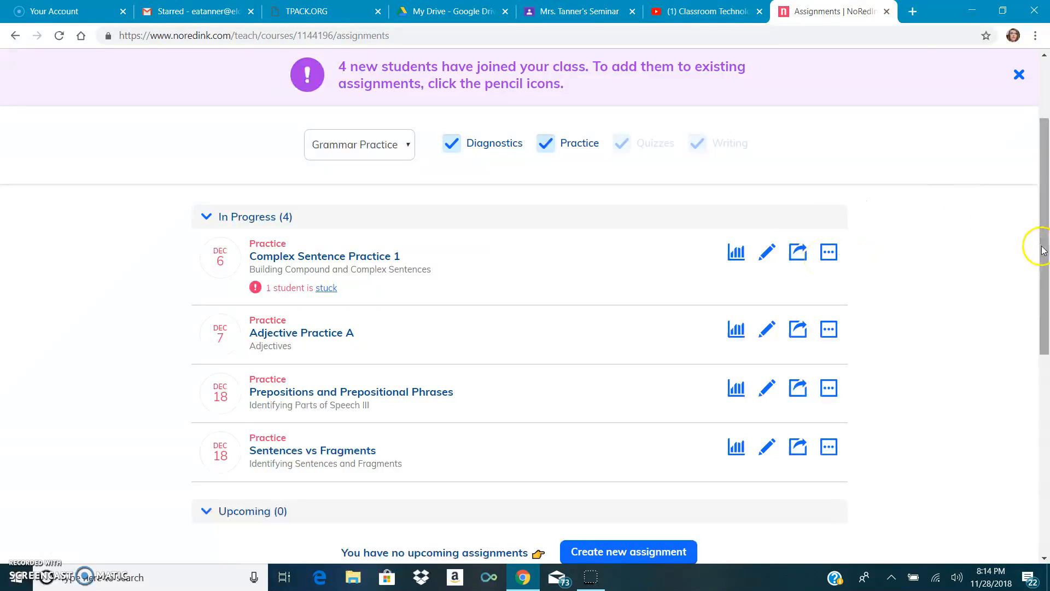
pyautogui.moveTo(1039, 241); pyautogui.dragTo(1040, 195)
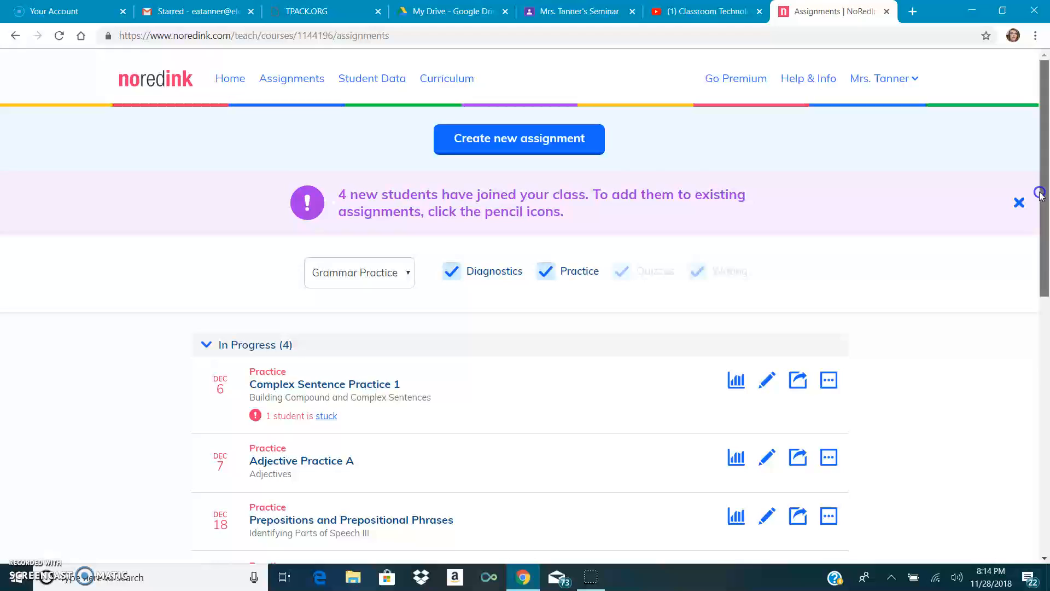
pyautogui.click(398, 81)
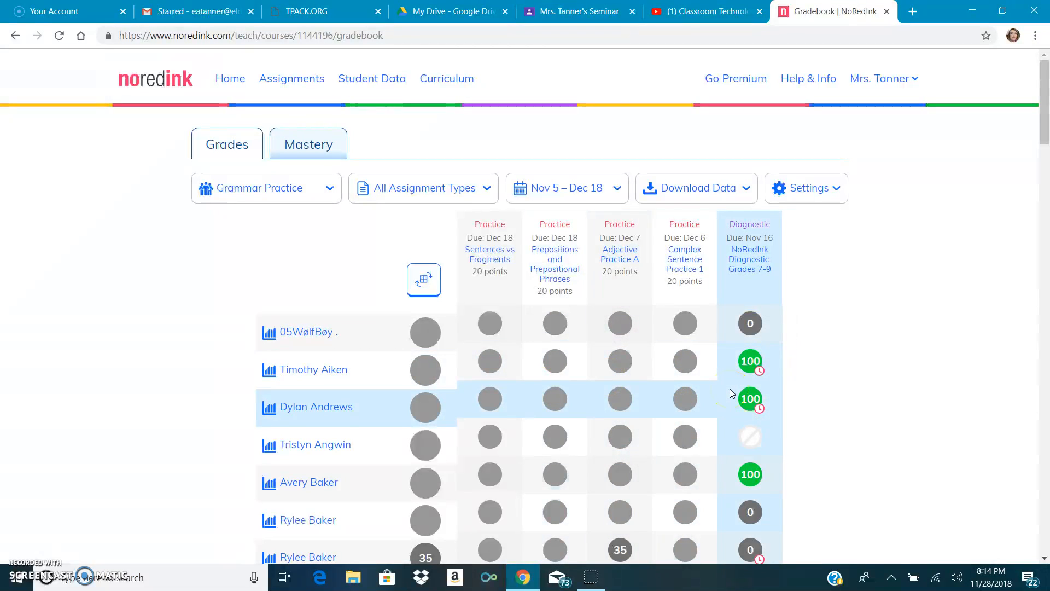
pyautogui.click(754, 371)
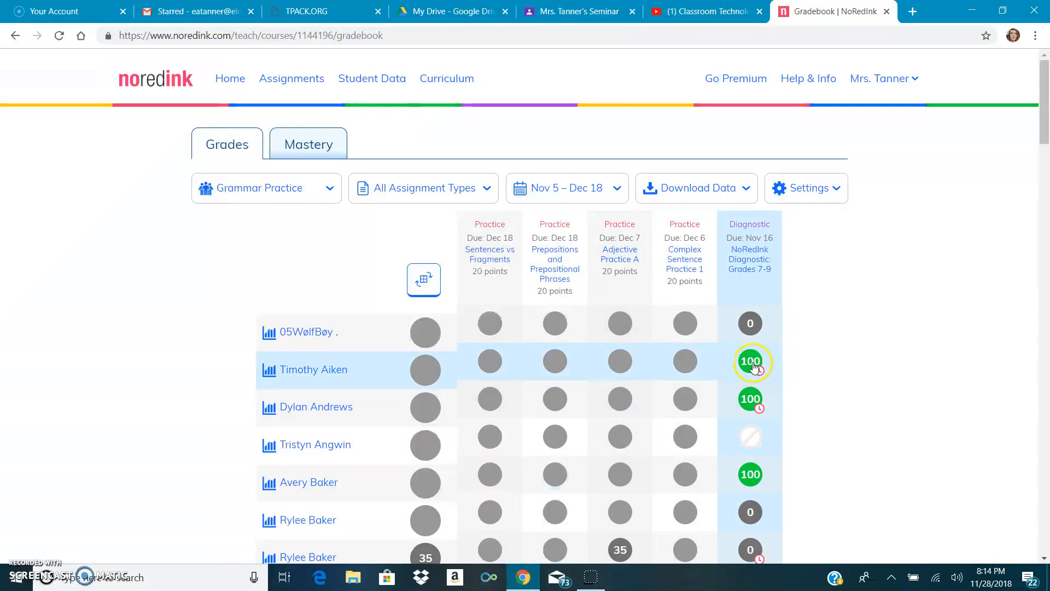
pyautogui.click(766, 394)
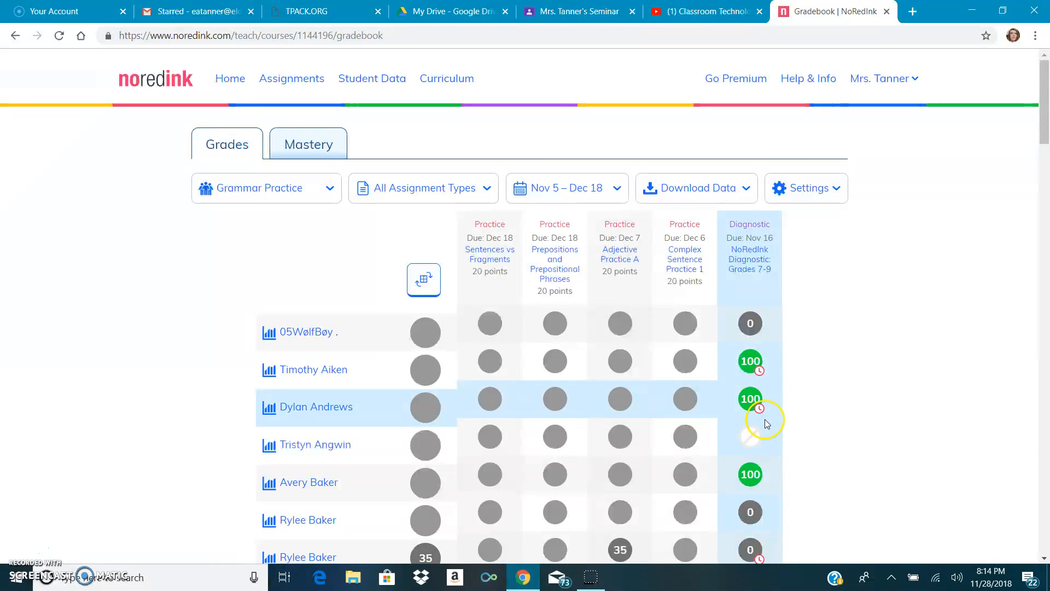
pyautogui.moveTo(756, 440)
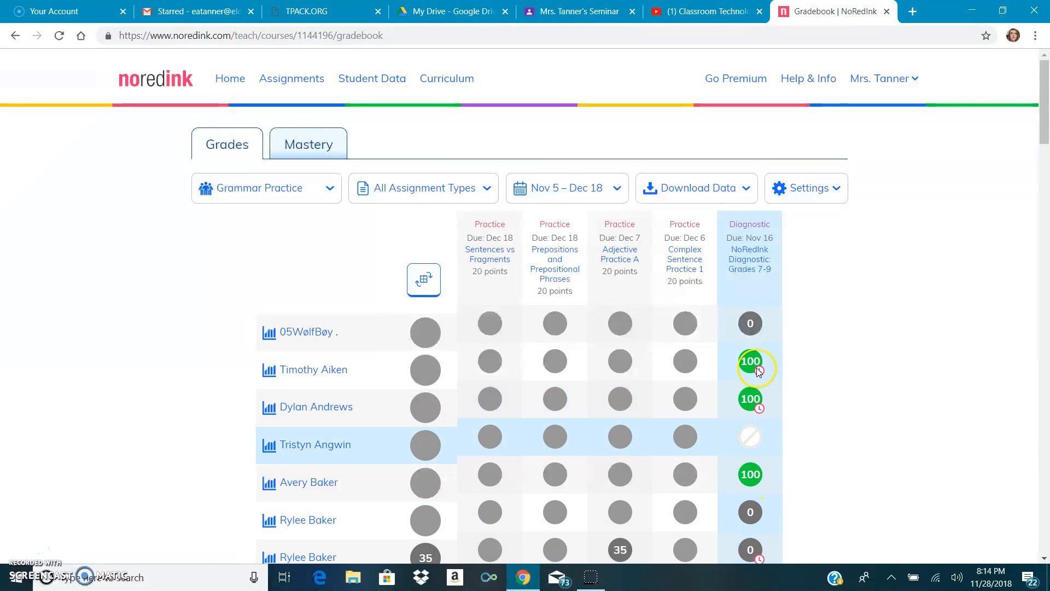
# Switch to the Mastery view and inspect a student's topic mastery
pyautogui.click(320, 152)
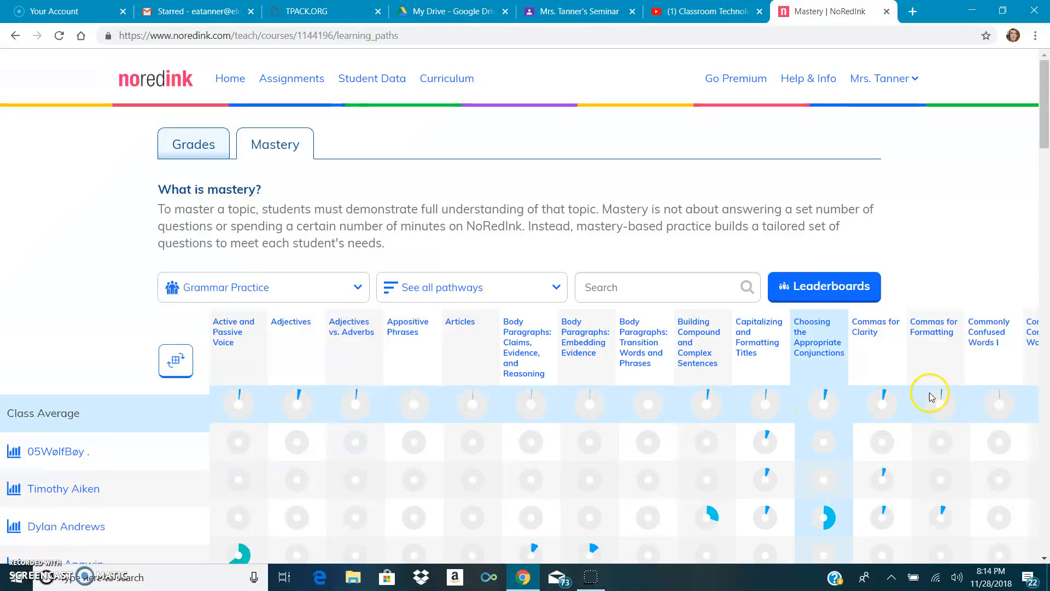
pyautogui.moveTo(936, 396)
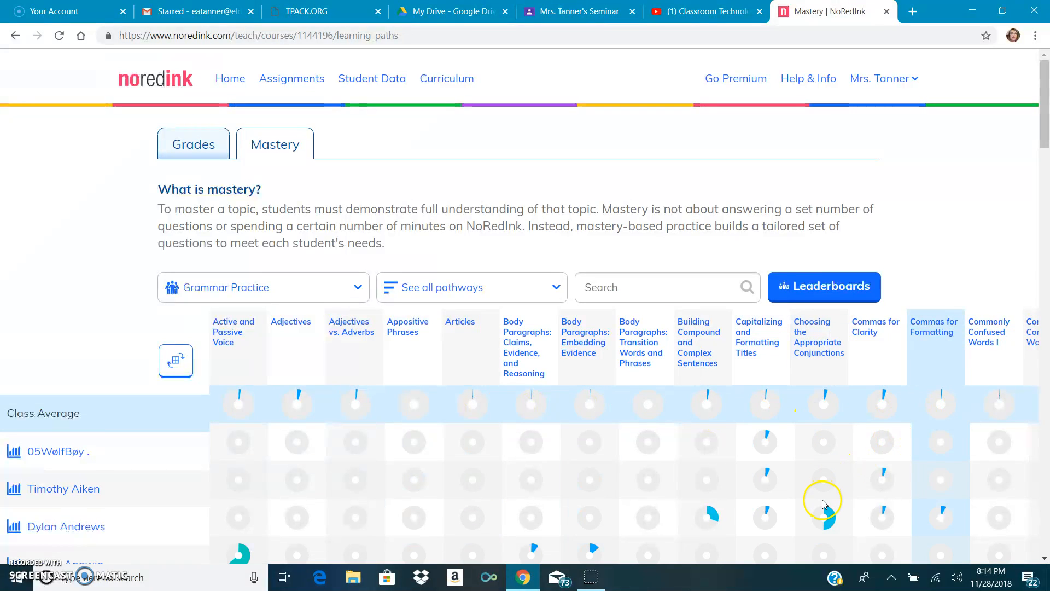
pyautogui.moveTo(830, 520)
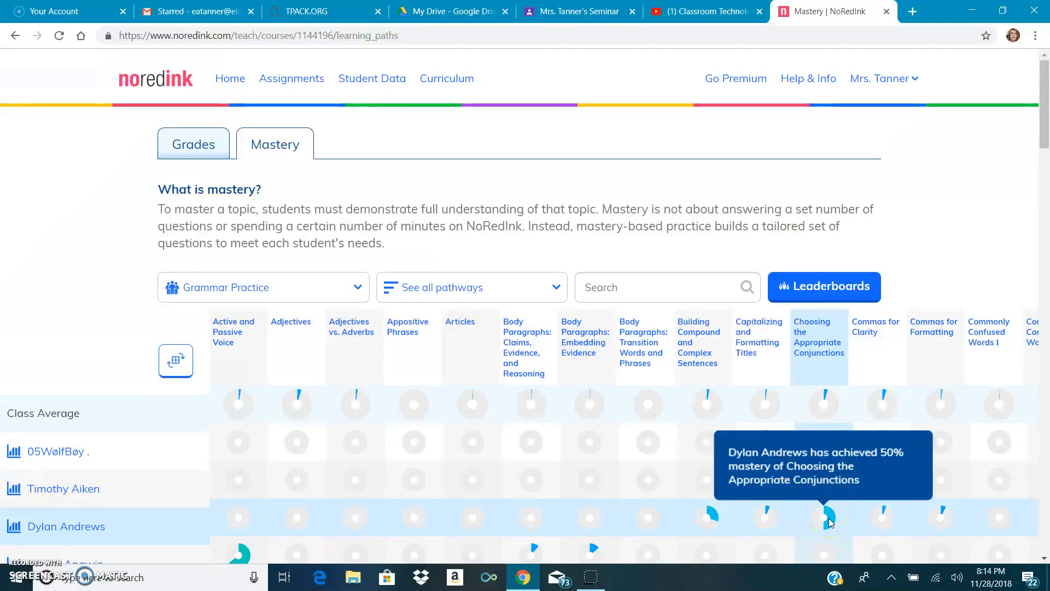
# Go to the Assignments page and start creating a new Practice assignment
pyautogui.moveTo(1045, 137); pyautogui.dragTo(1046, 55)
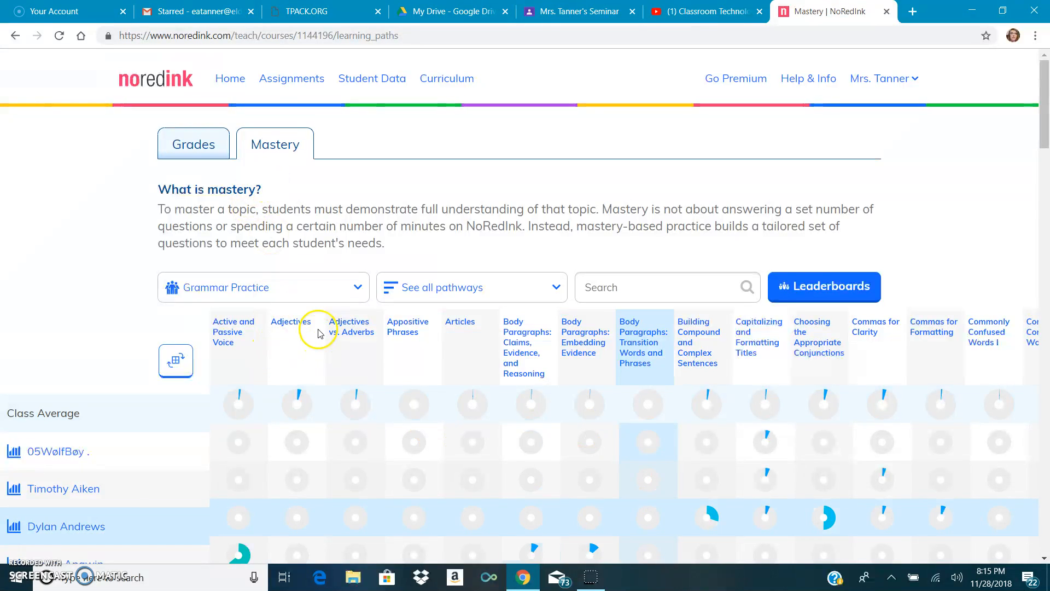
pyautogui.click(290, 86)
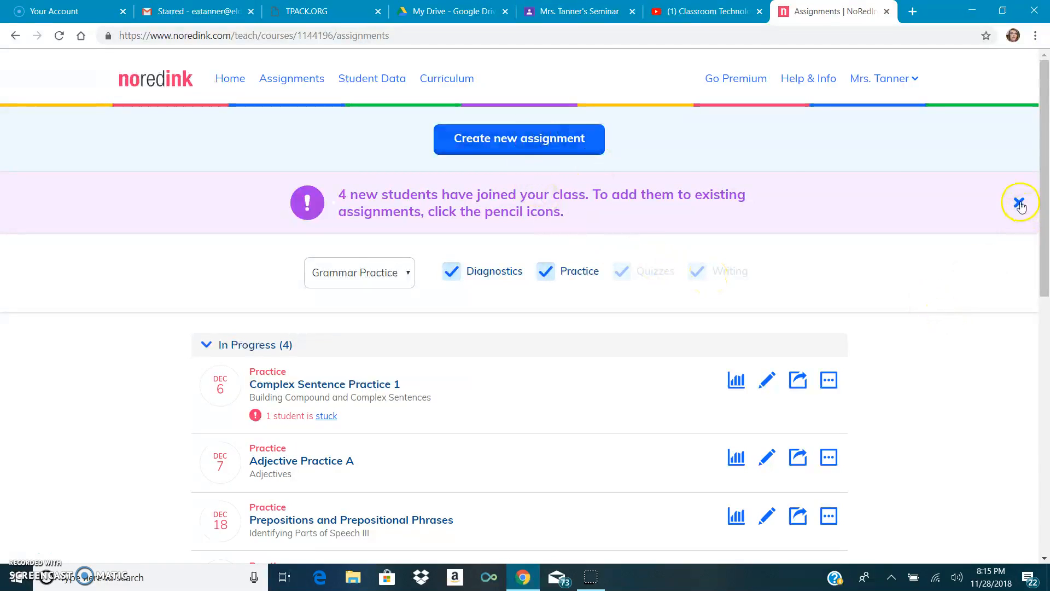
pyautogui.click(593, 144)
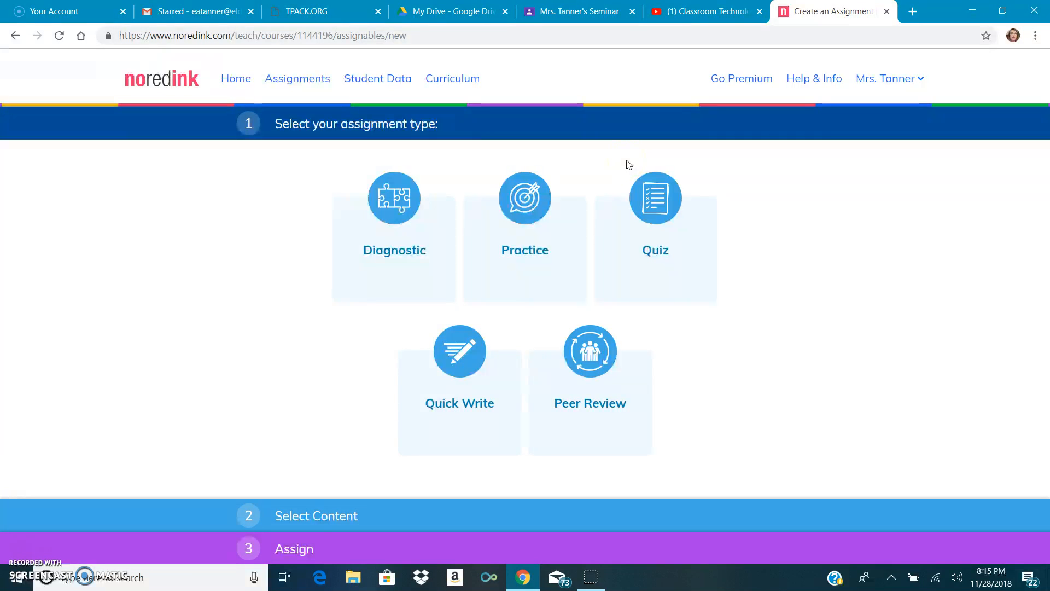
pyautogui.click(543, 262)
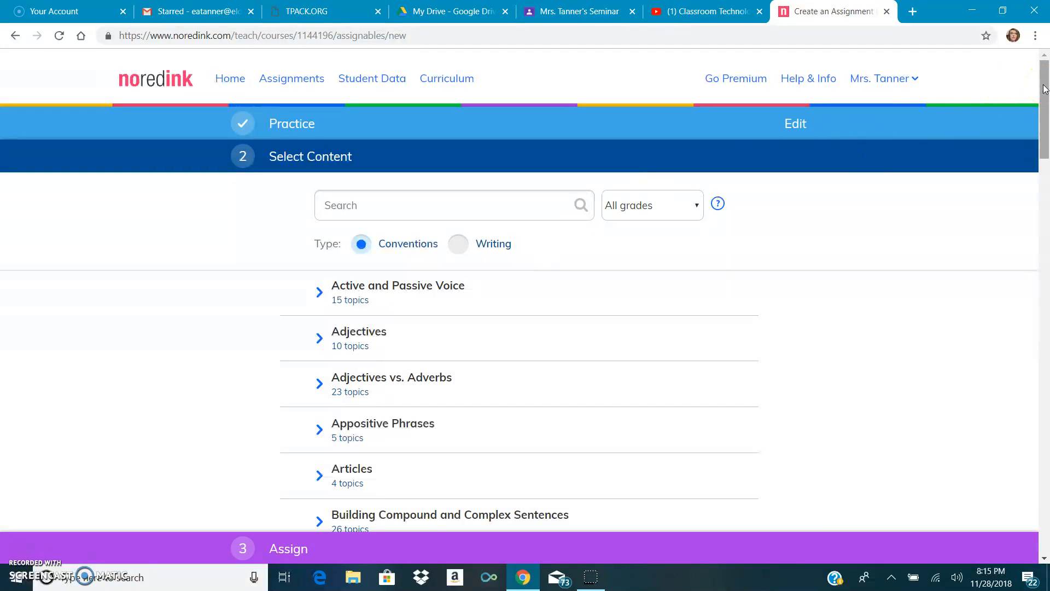
# Expand the Verb Tense I: Simple Tenses unit in the content list
pyautogui.moveTo(1045, 89); pyautogui.dragTo(1046, 119)
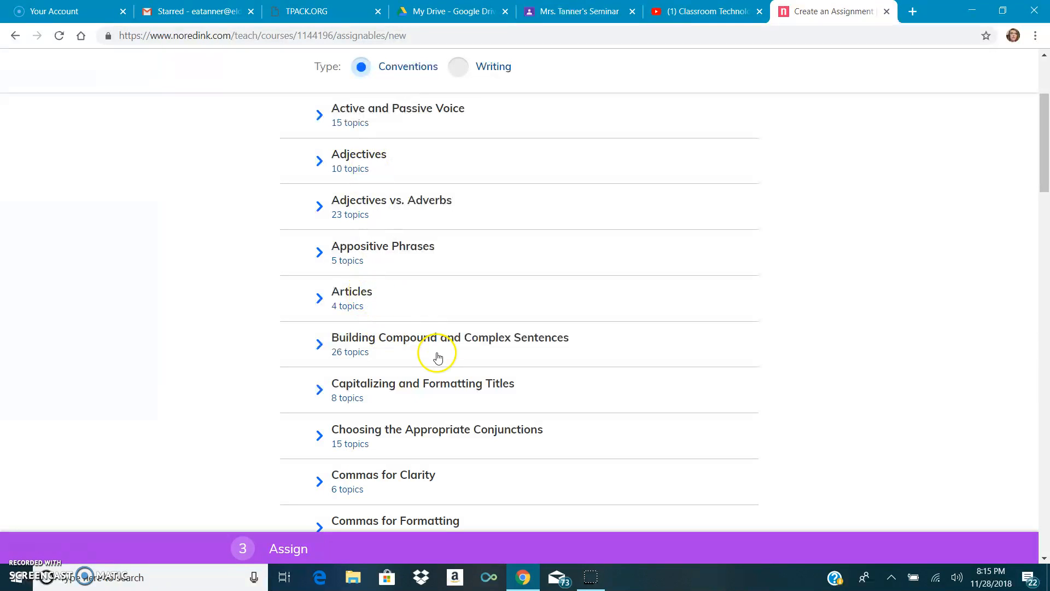
pyautogui.moveTo(1039, 179); pyautogui.dragTo(1047, 545)
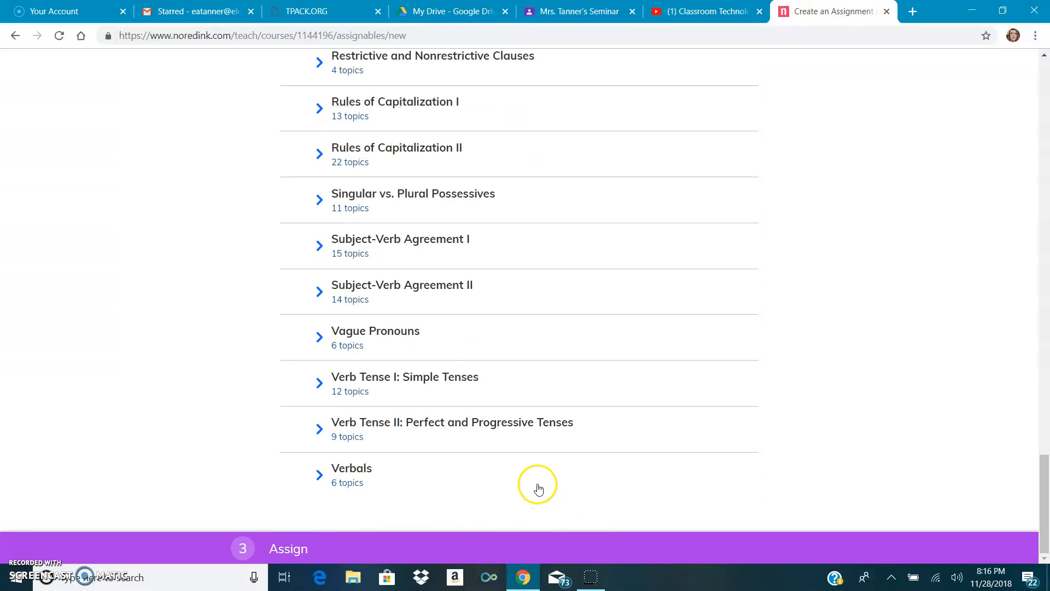
pyautogui.click(443, 381)
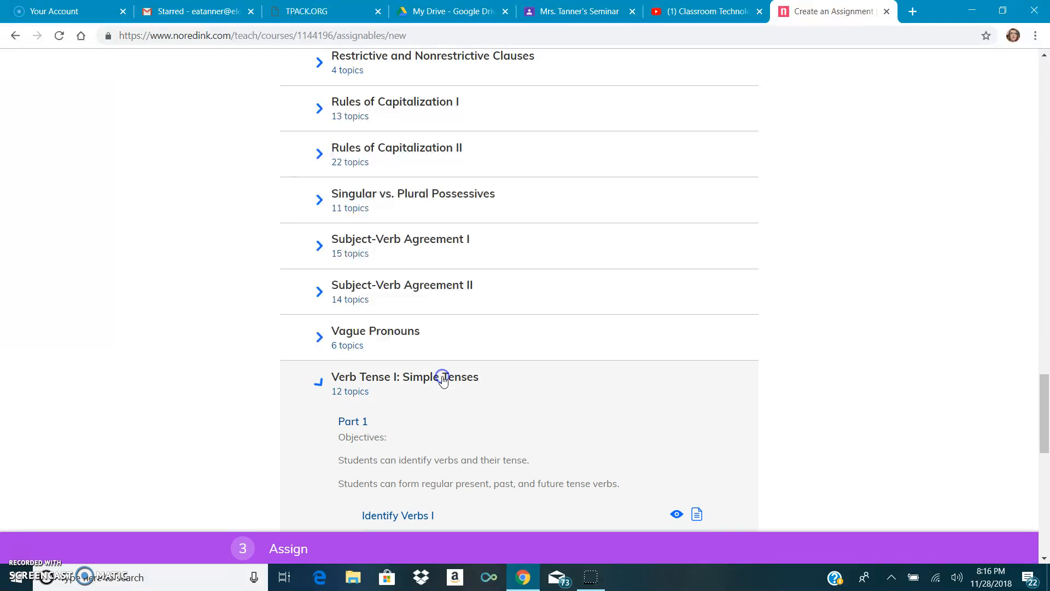
pyautogui.moveTo(1047, 412); pyautogui.dragTo(1047, 463)
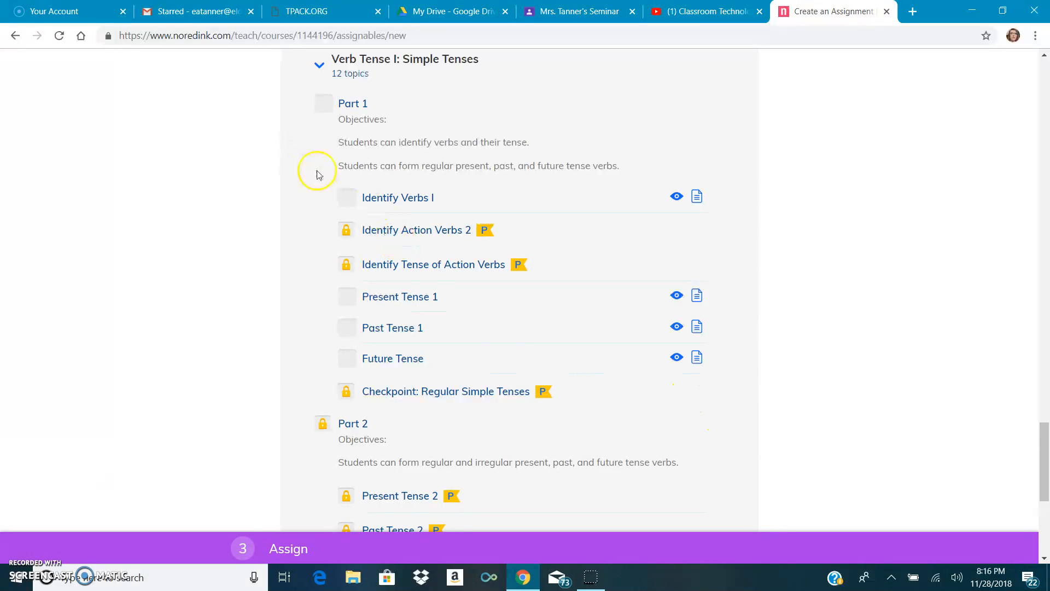
# Select only the Present Tense 1 topic from Part 1 and finish selecting content
pyautogui.click(350, 195)
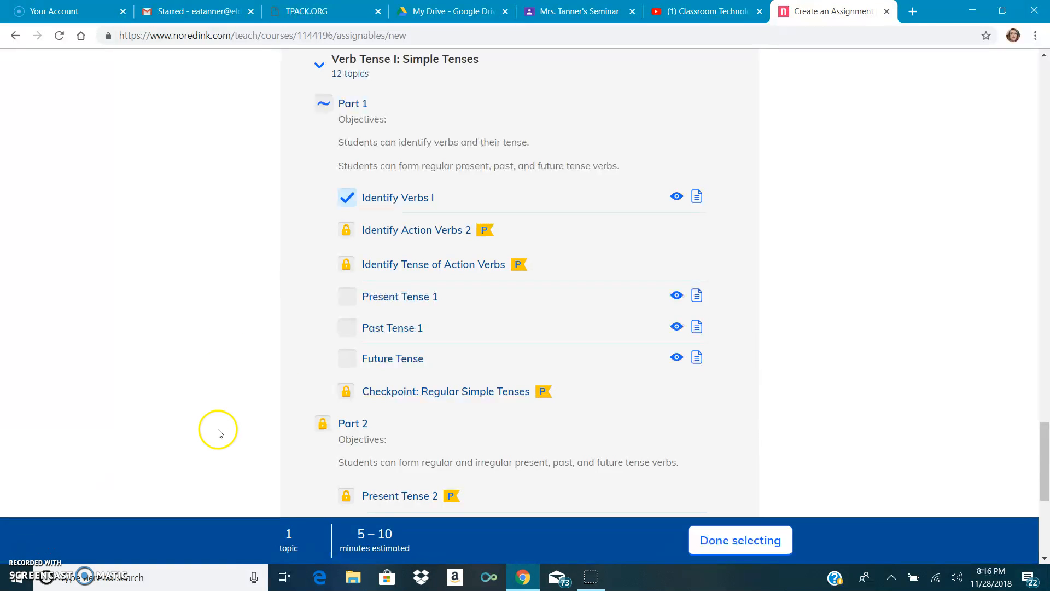
pyautogui.click(356, 197)
pyautogui.click(352, 304)
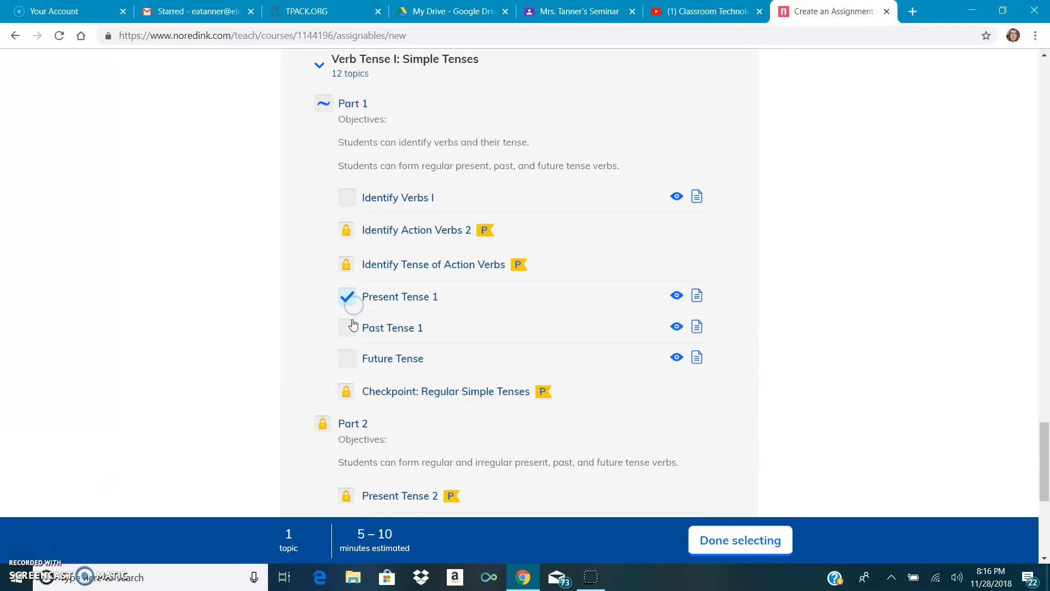
pyautogui.click(349, 330)
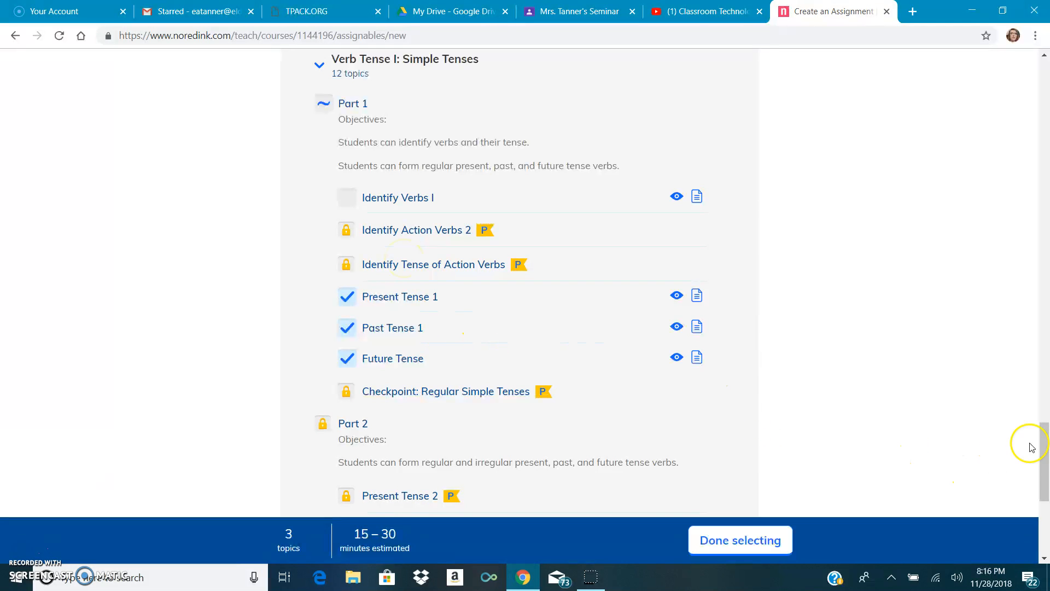
pyautogui.moveTo(1045, 442); pyautogui.dragTo(1046, 512)
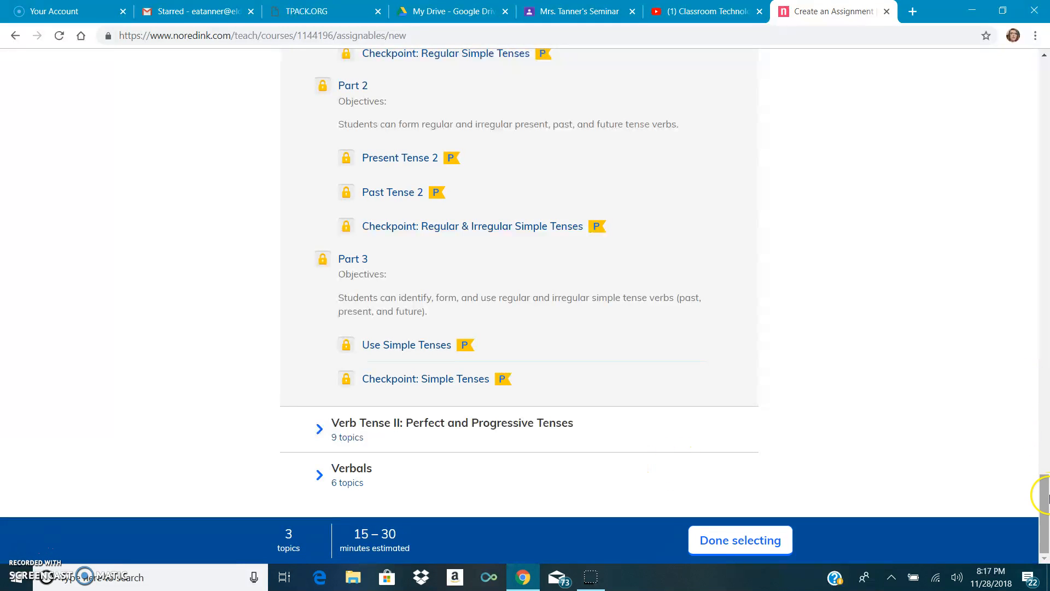
pyautogui.moveTo(1046, 501); pyautogui.dragTo(1045, 450)
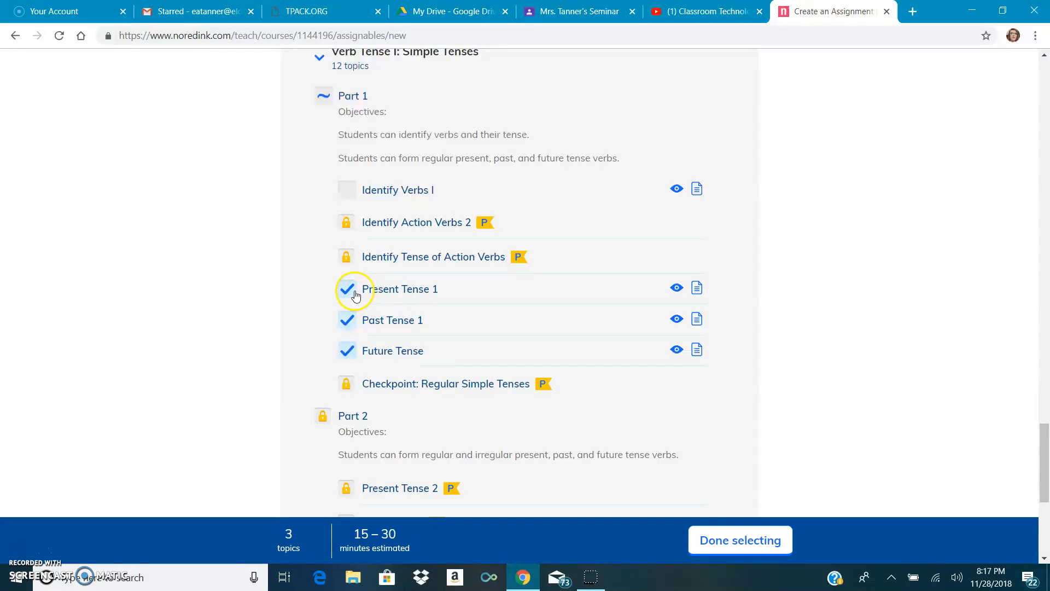
pyautogui.click(351, 323)
pyautogui.click(351, 352)
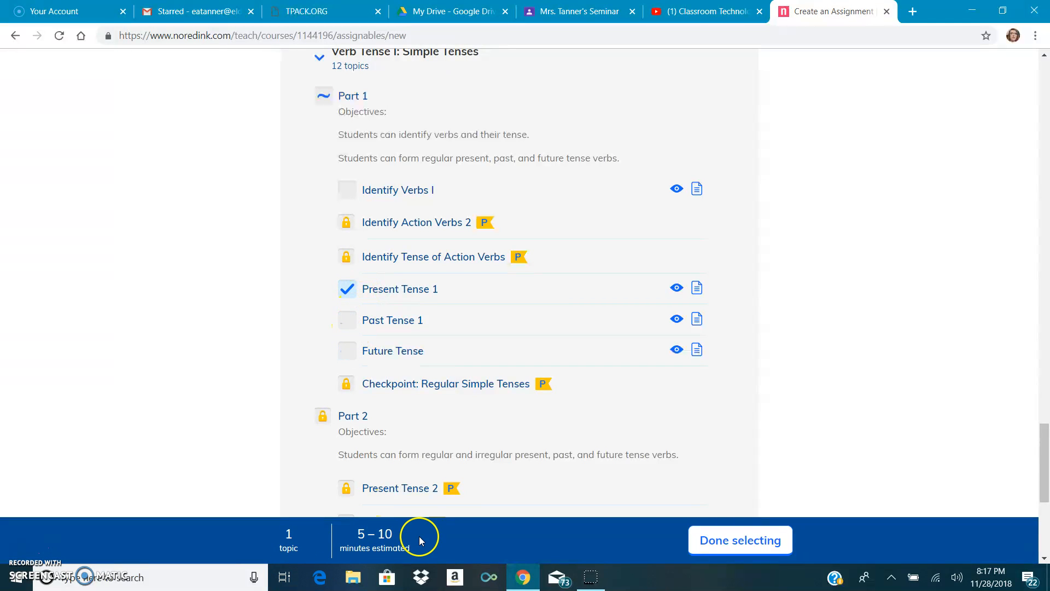
pyautogui.click(736, 539)
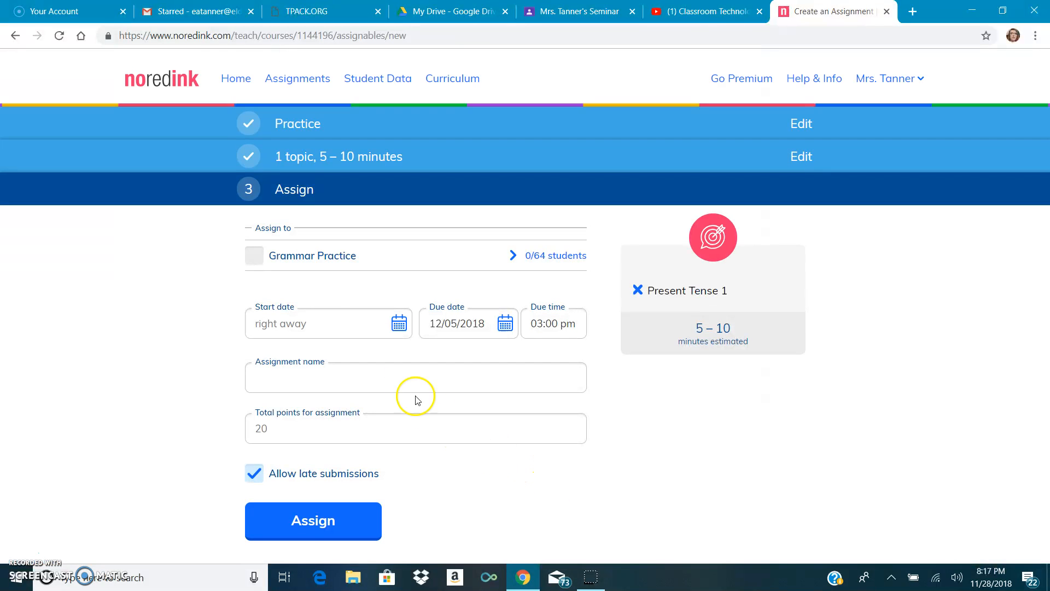
# Assign the practice to the whole Grammar Practice class and pick a start date from the calendar
pyautogui.click(254, 261)
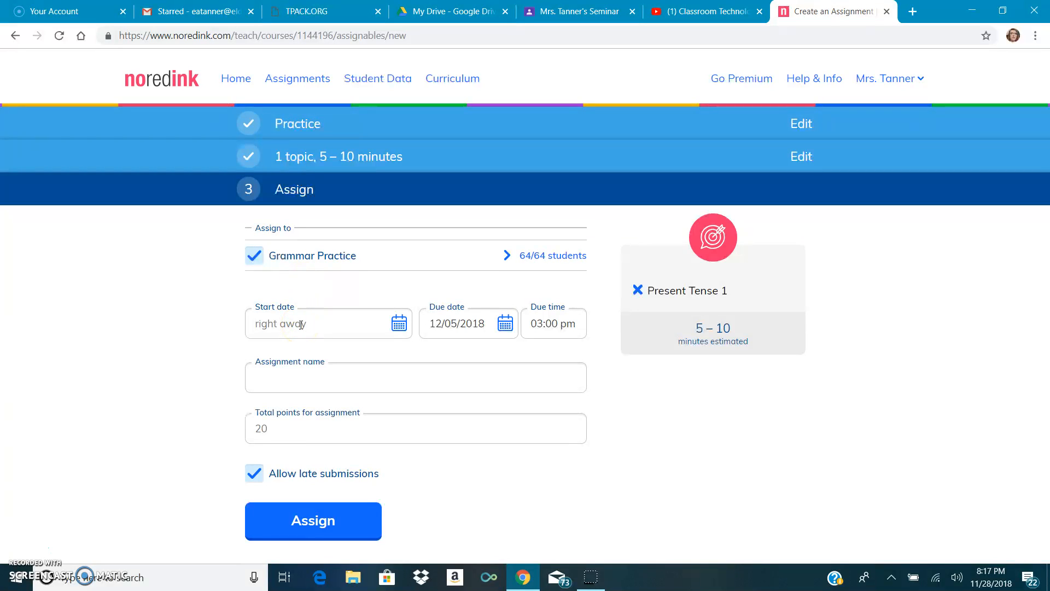
pyautogui.click(399, 324)
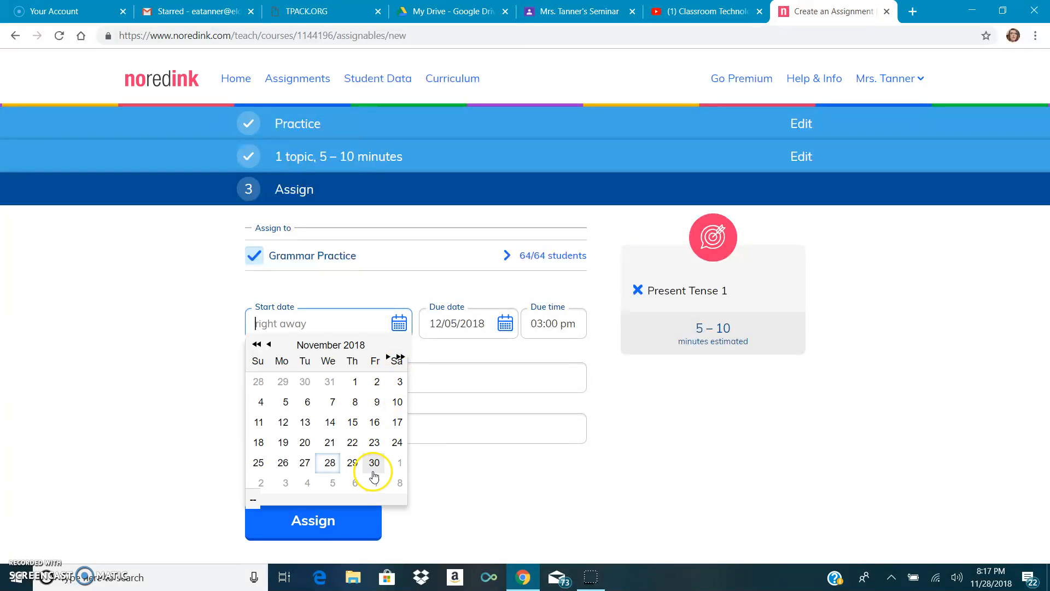
pyautogui.click(286, 483)
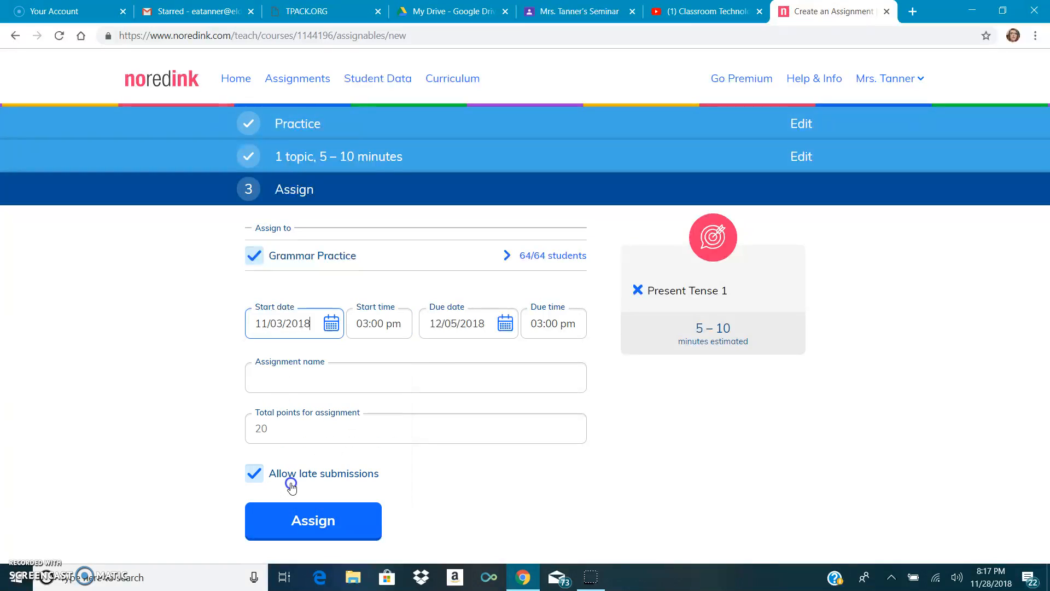
# Set the assignment's start time to 08:00 am
pyautogui.click(365, 323)
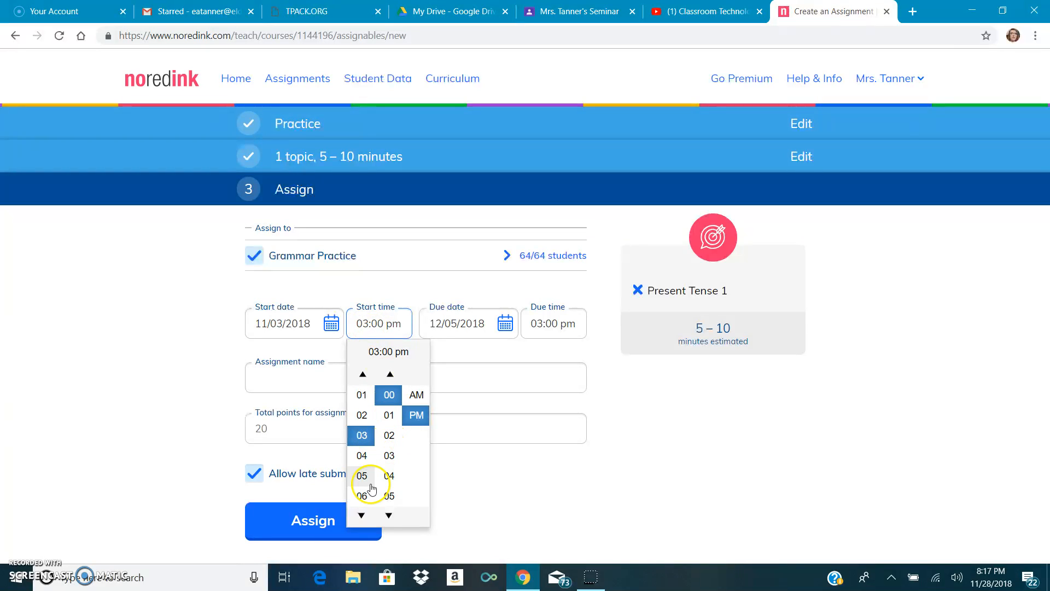
pyautogui.scroll(-2, 368, 501)
pyautogui.click(362, 416)
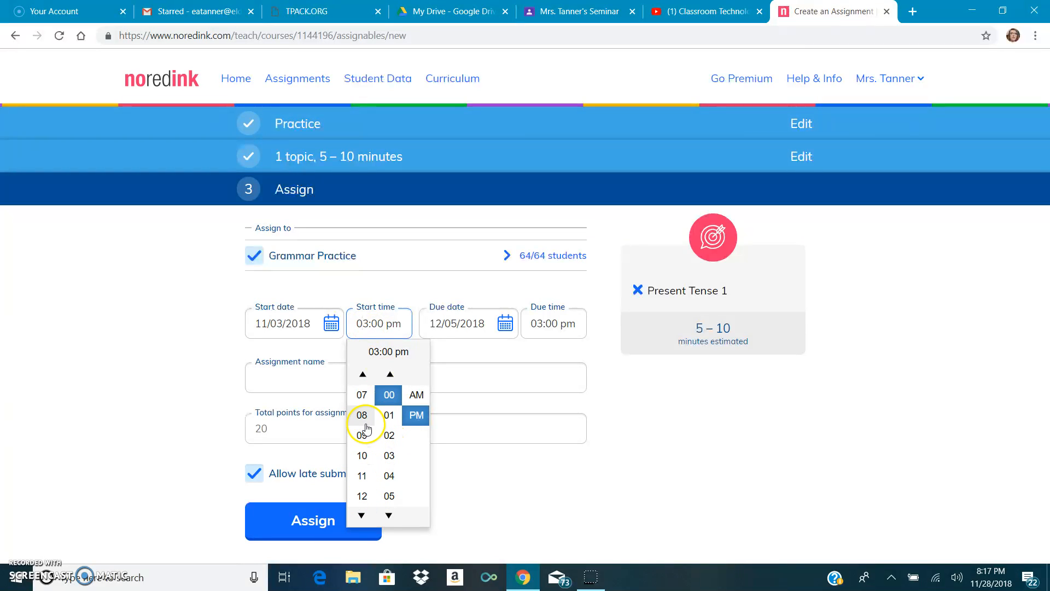
pyautogui.click(414, 396)
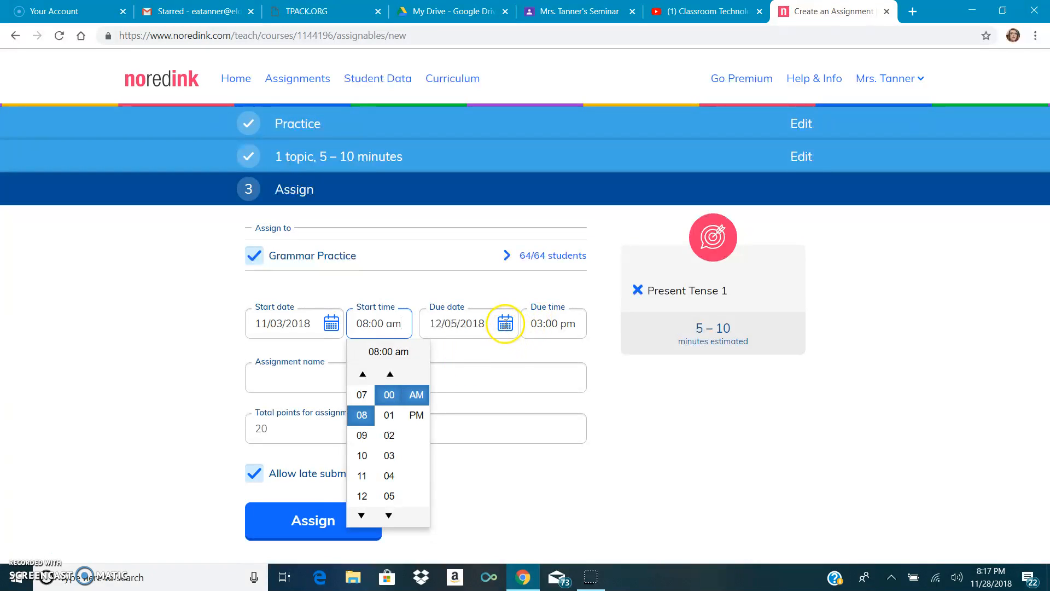
# Check the due date calendar and correct the start date to 12/03/2018
pyautogui.click(505, 323)
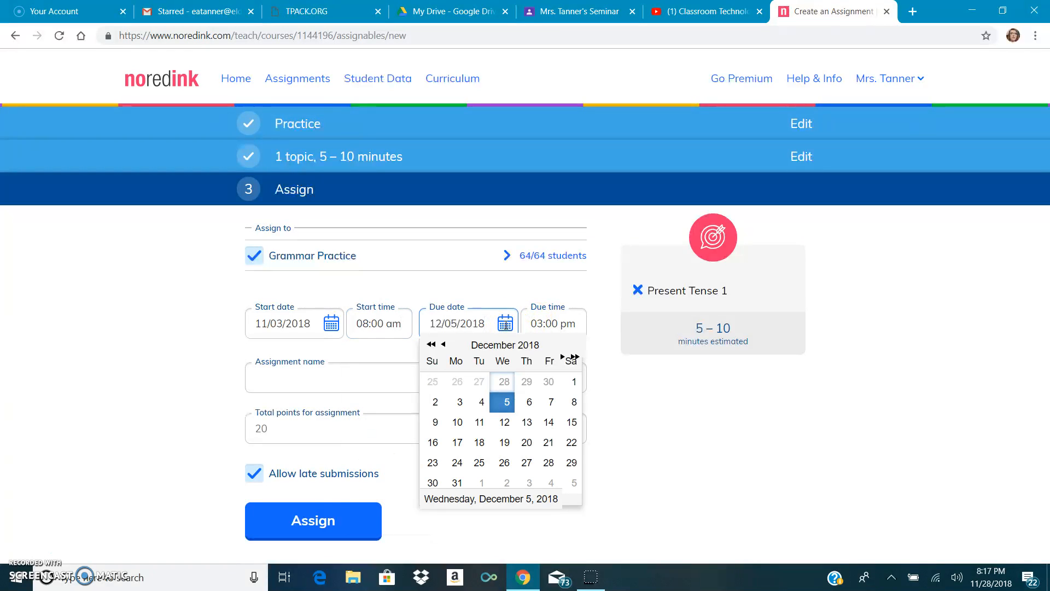
pyautogui.click(266, 325)
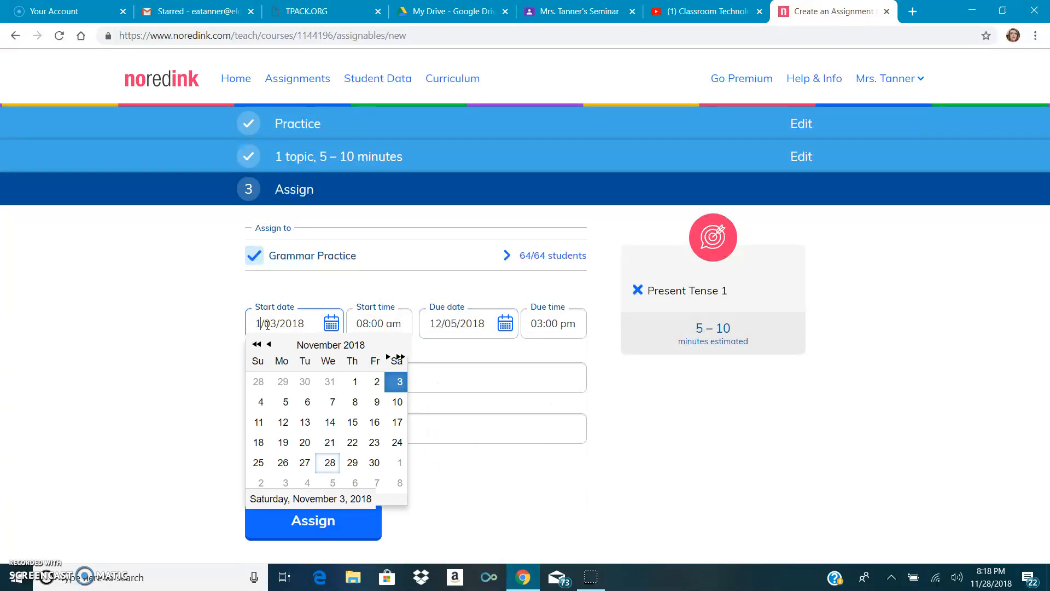
pyautogui.click(480, 294)
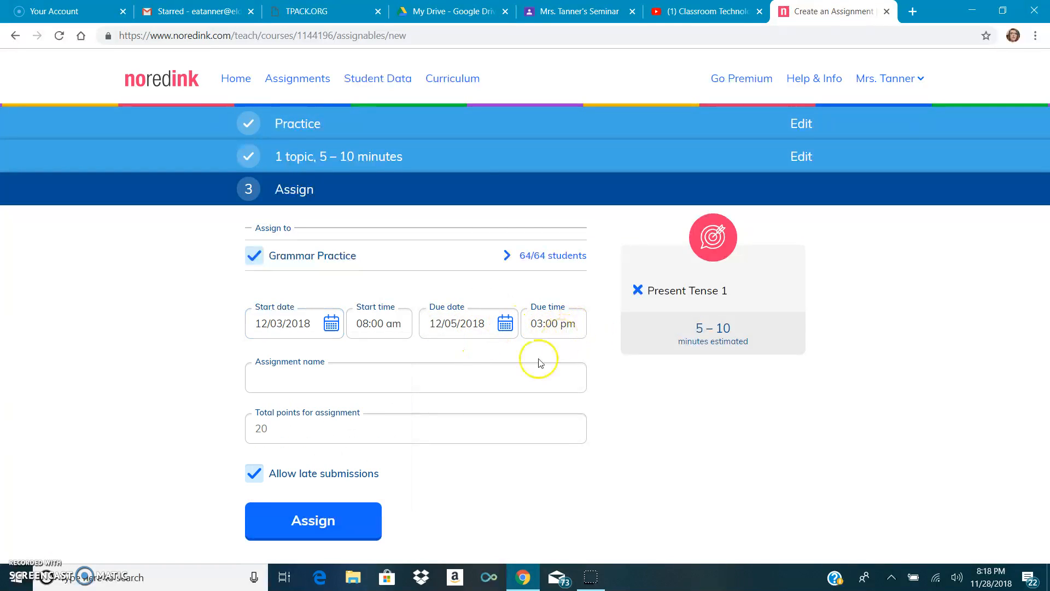
# Name the assignment Verb Tense 1 and create it
pyautogui.click(461, 387)
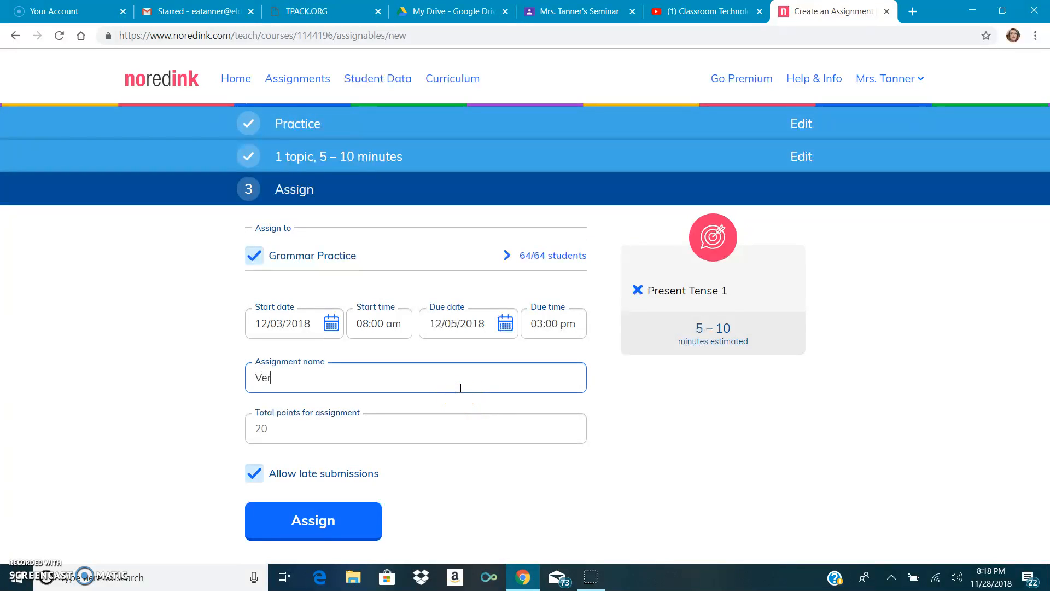
pyautogui.write('Verb Tense 1')
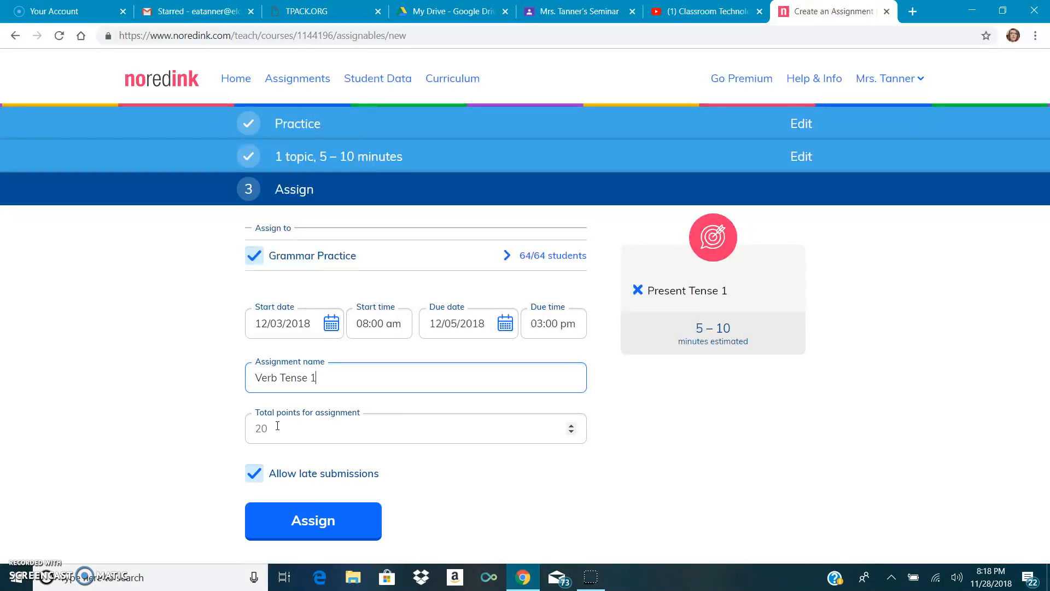
pyautogui.click(571, 431)
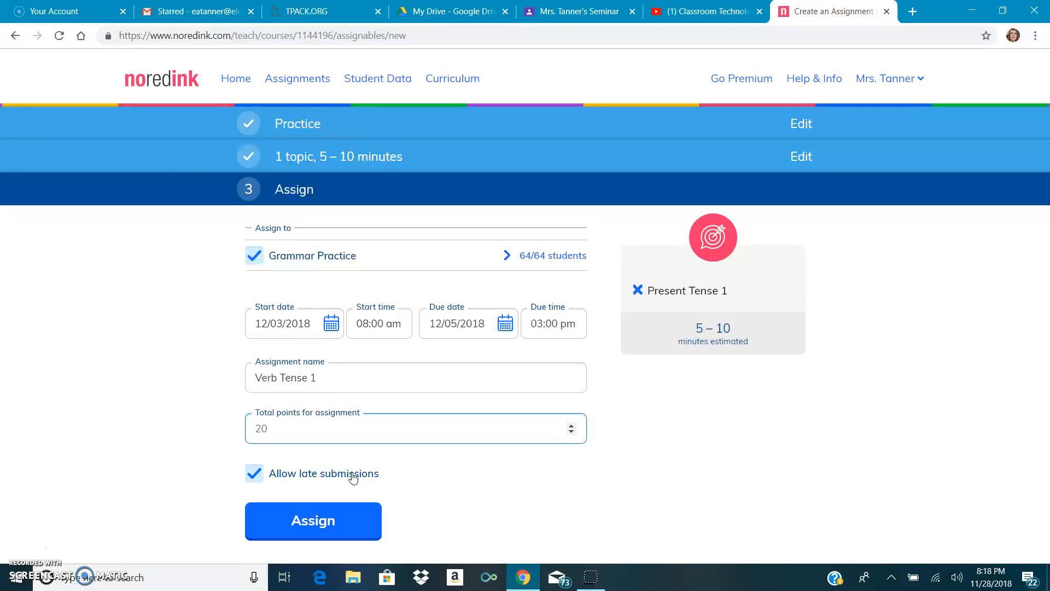
pyautogui.click(345, 520)
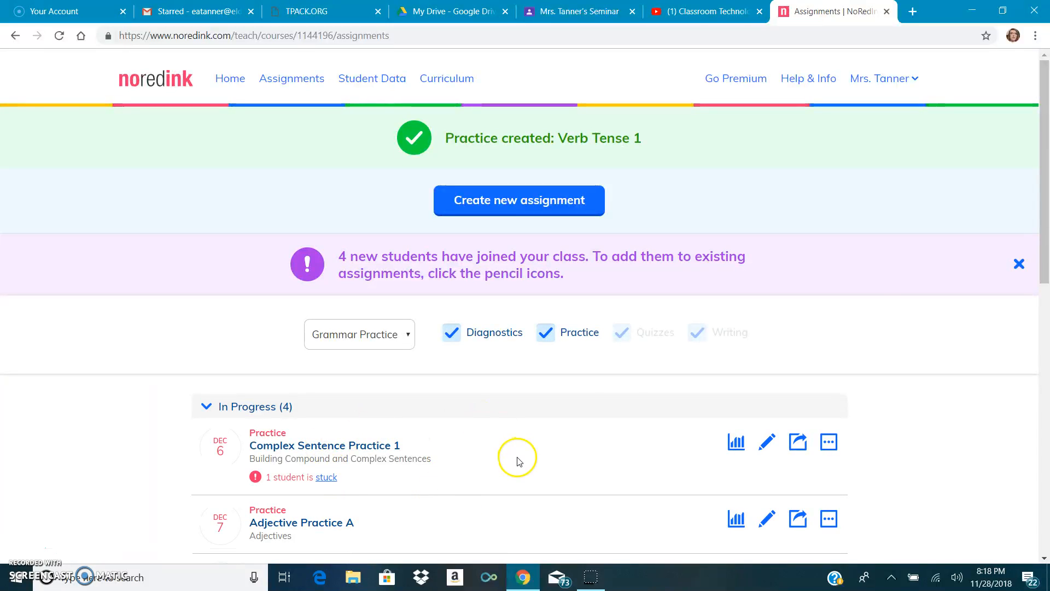
# Open the upcoming Verb Tense 1 assignment's edit settings, then go back to the assignments list
pyautogui.moveTo(1045, 181); pyautogui.dragTo(1046, 279)
pyautogui.moveTo(751, 439)
pyautogui.mouseDown()
pyautogui.moveTo(727, 483)
pyautogui.moveTo(733, 504)
pyautogui.moveTo(757, 506)
pyautogui.mouseUp()
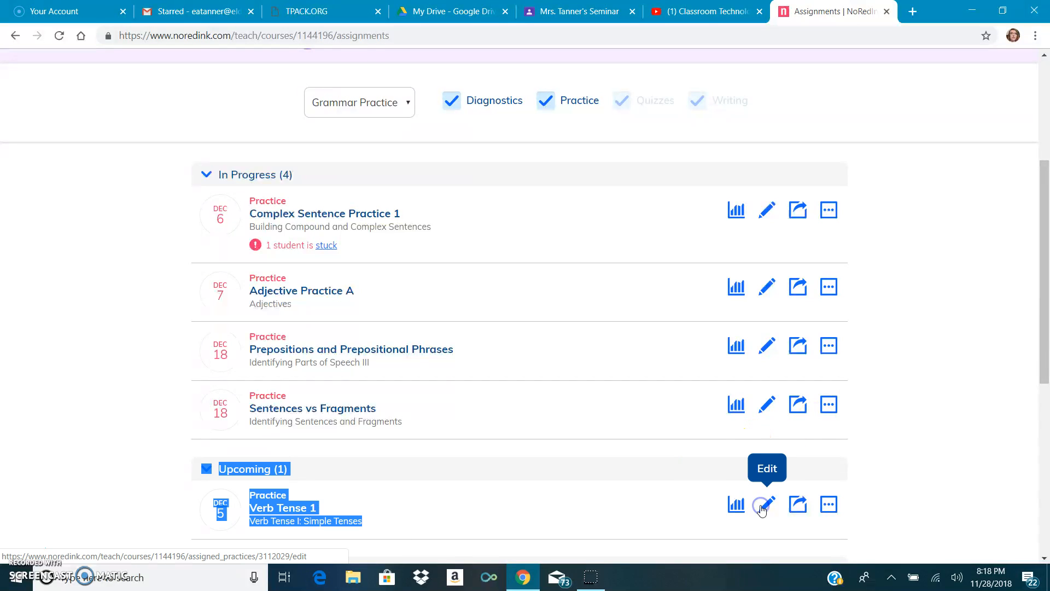
pyautogui.click(761, 508)
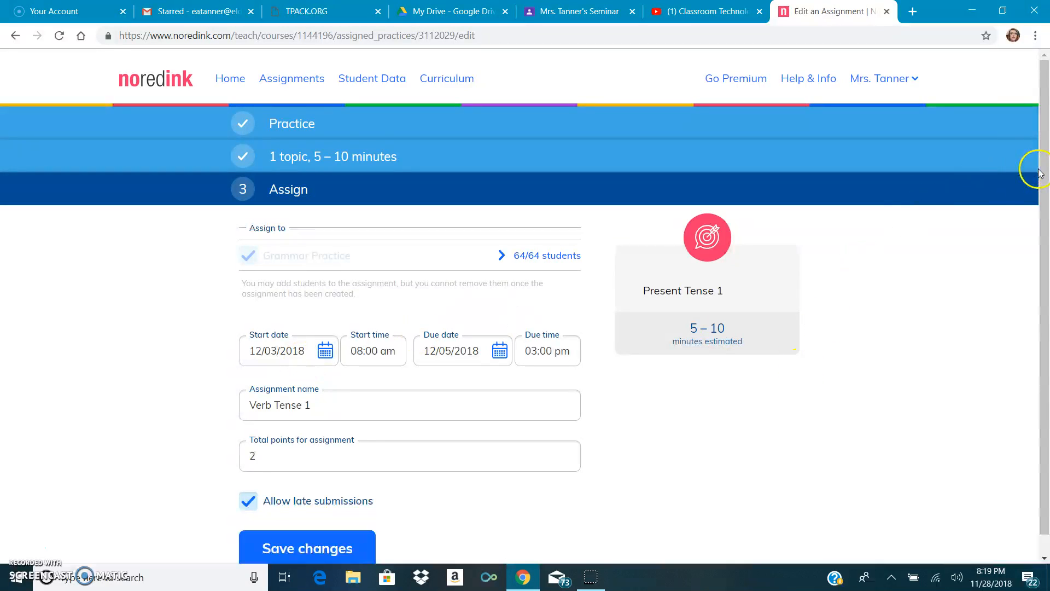
pyautogui.moveTo(1041, 181)
pyautogui.mouseDown()
pyautogui.moveTo(1041, 290)
pyautogui.moveTo(1040, 173)
pyautogui.mouseUp()
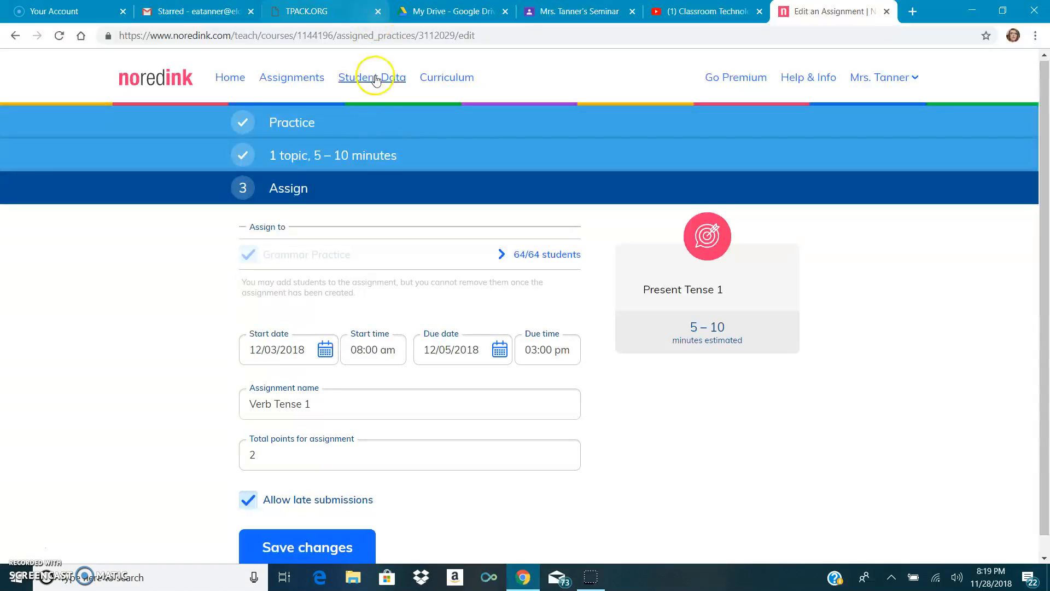
pyautogui.click(314, 82)
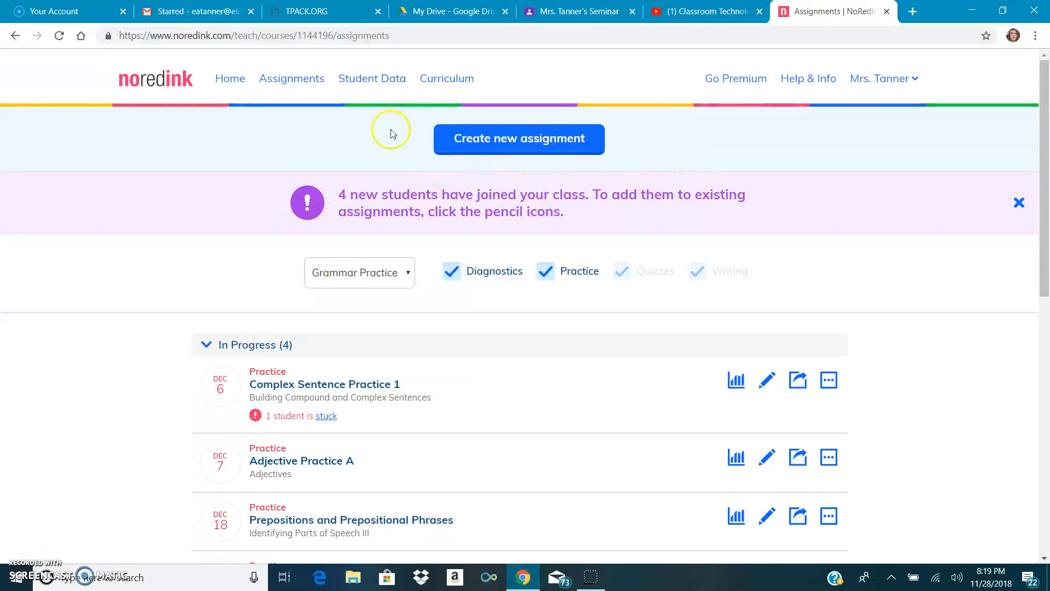
# Open the Curriculum Library and look through the pathway grouping options
pyautogui.click(433, 82)
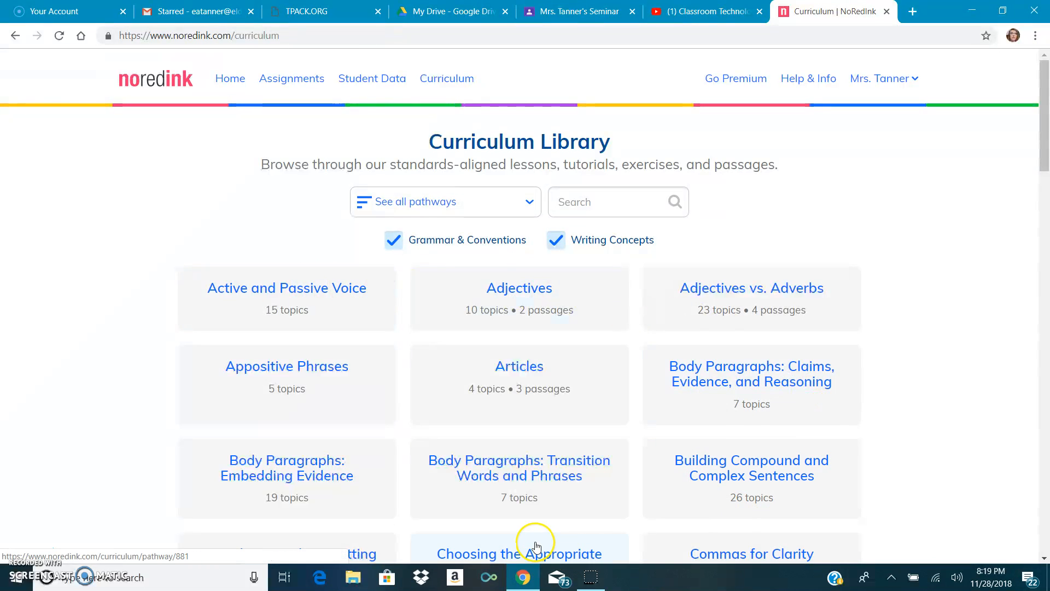
pyautogui.click(529, 201)
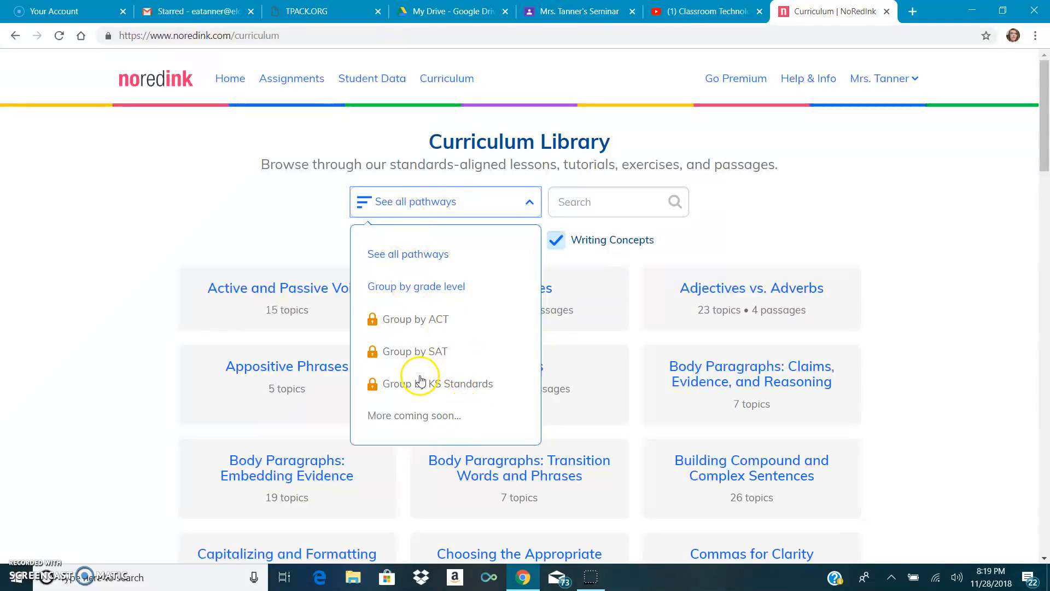
pyautogui.click(308, 221)
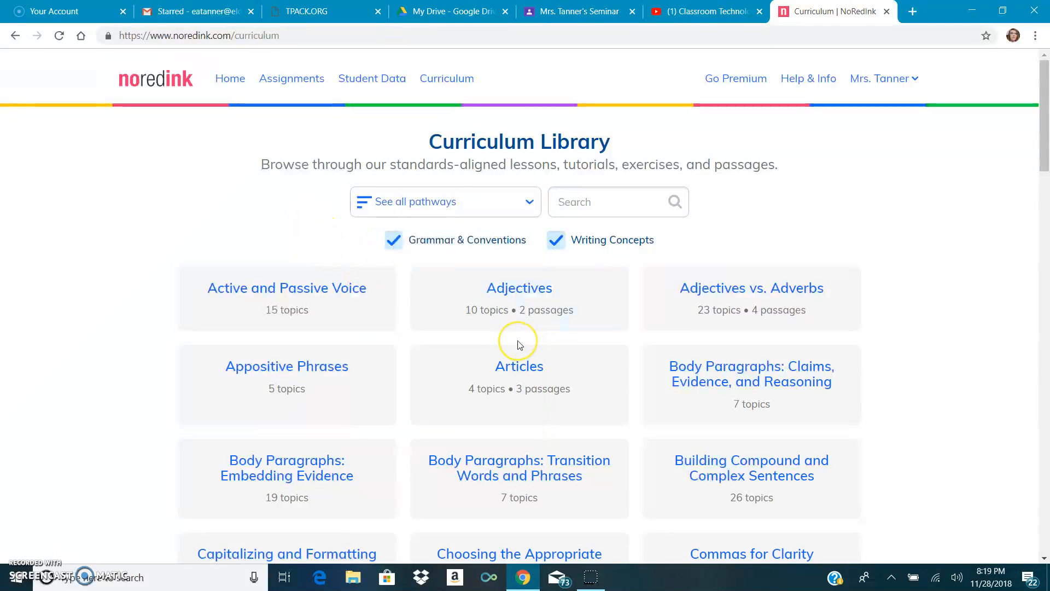
# Open the Adjectives pathway to view its lessons, then return to the teacher home dashboard
pyautogui.click(531, 297)
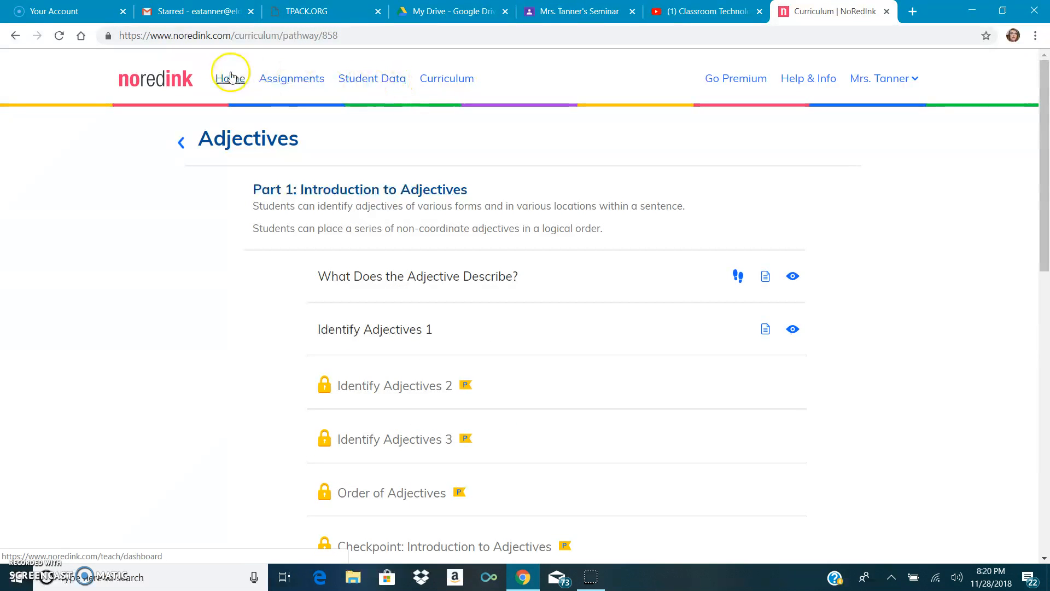
pyautogui.click(232, 79)
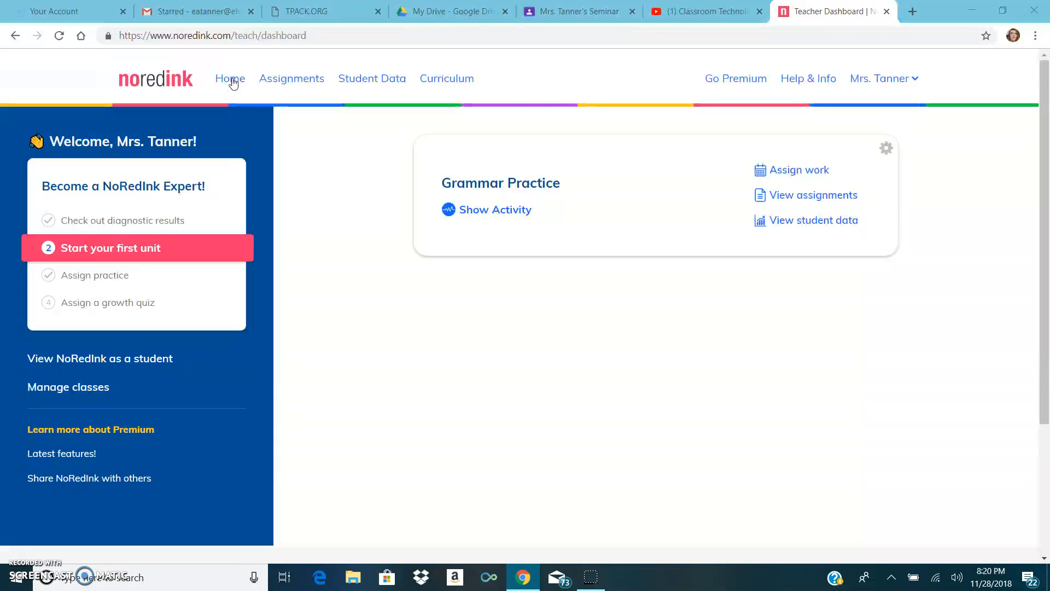
# Open the student data gradebook, then one student's results and their diagnostic answers question by question
pyautogui.click(348, 82)
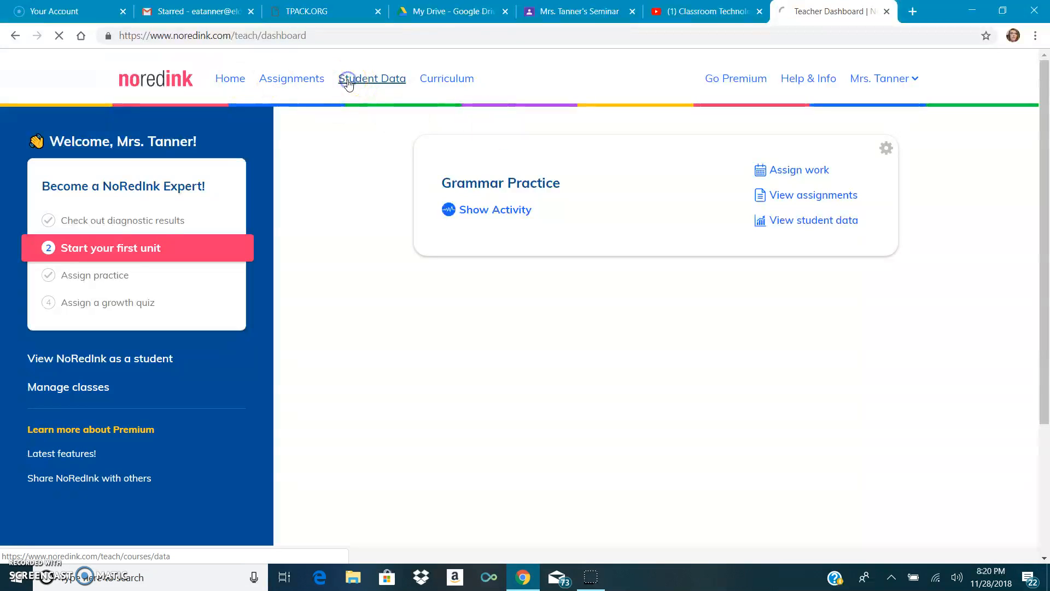
pyautogui.click(358, 86)
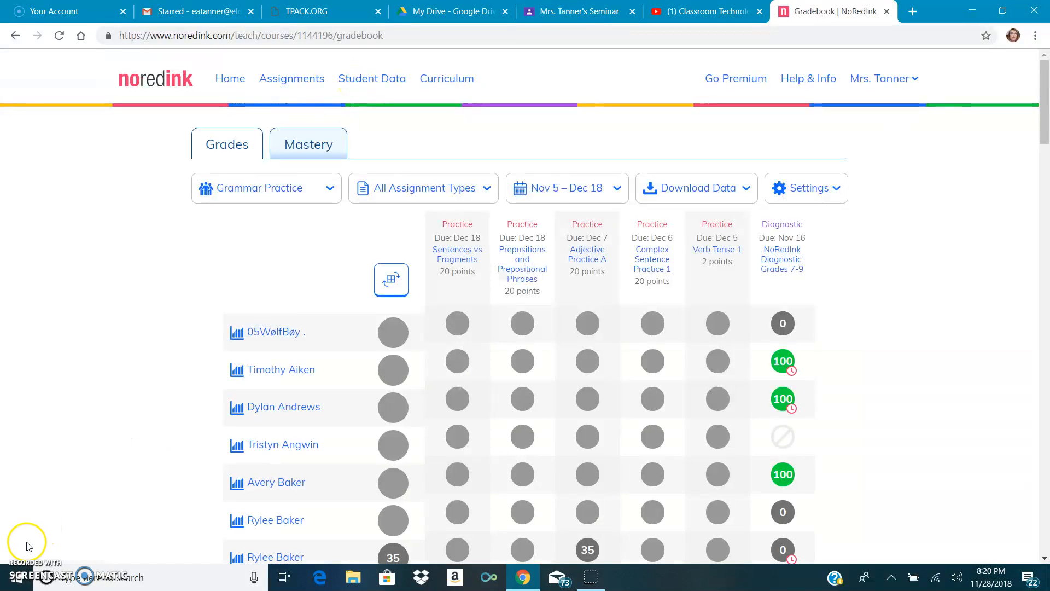
pyautogui.click(310, 367)
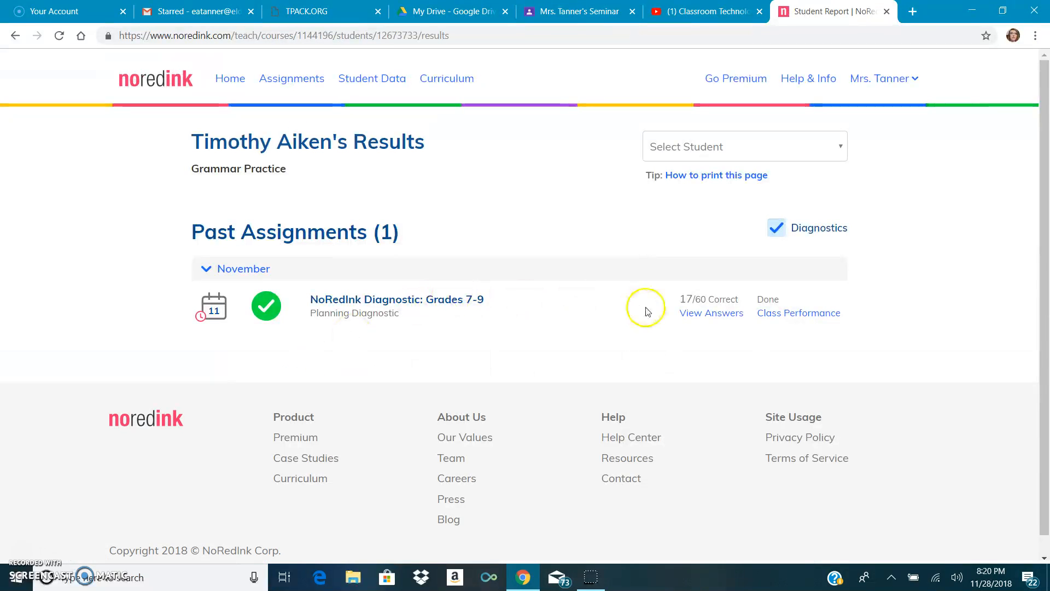
pyautogui.click(688, 315)
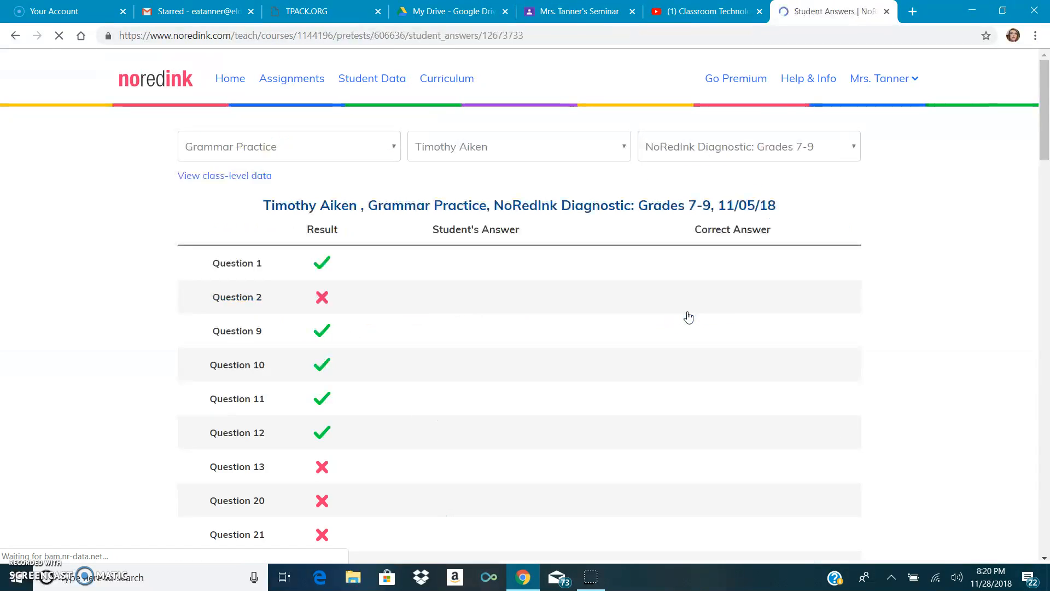
pyautogui.click(471, 343)
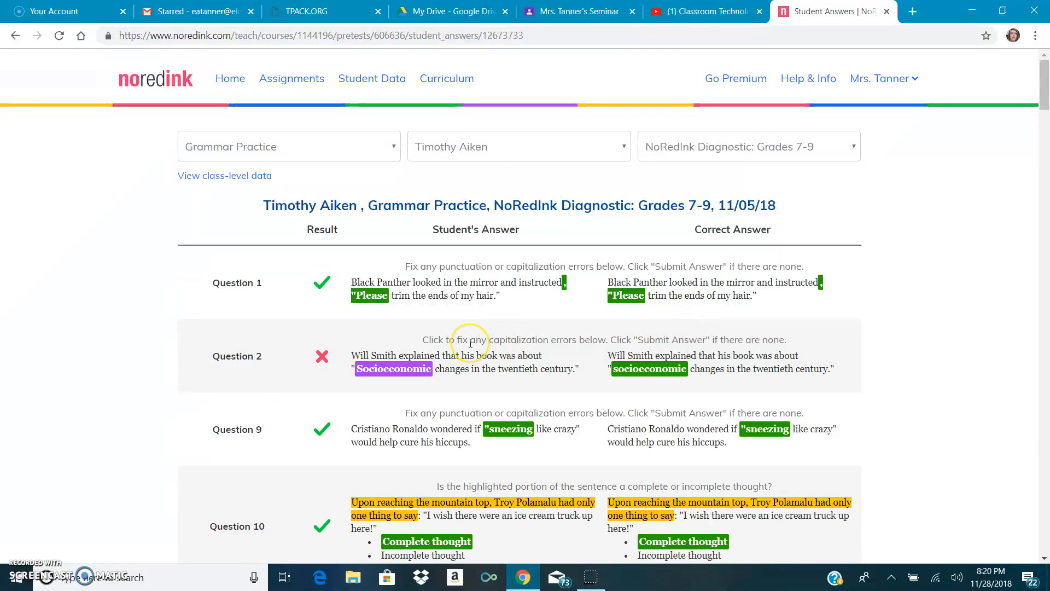